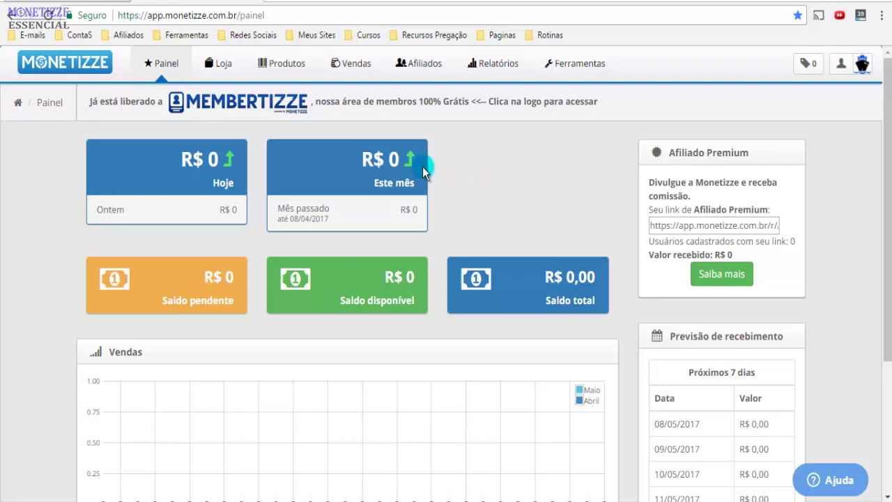
Review the earnings and balance cards, the Vendas chart and the receipt forecast on the dashboard
{"action": "mouse_move", "coordinate": [174, 61]}
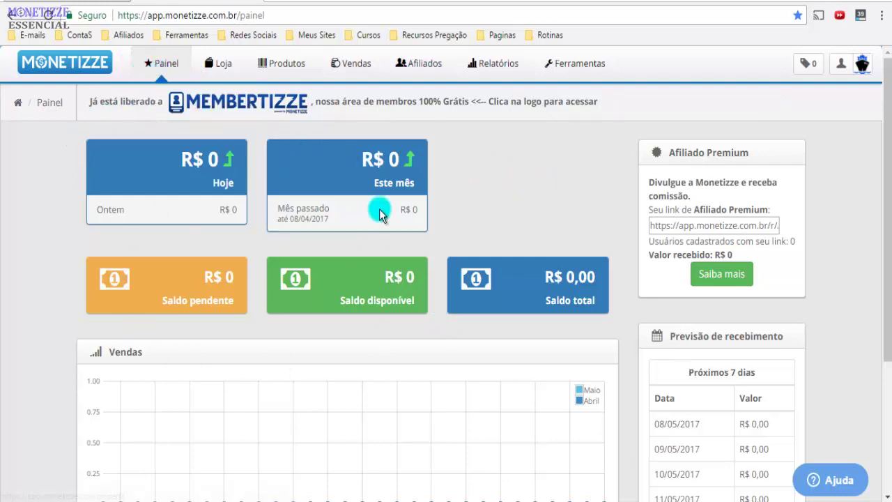
{"action": "scroll", "coordinate": [378, 210], "scroll_direction": "down", "scroll_amount": 3}
{"action": "scroll", "coordinate": [390, 212], "scroll_direction": "up", "scroll_amount": 3}
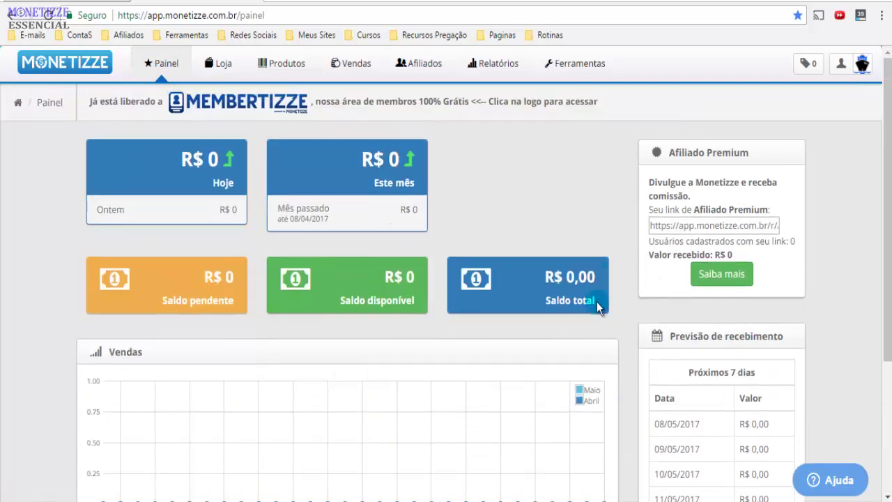
{"action": "scroll", "coordinate": [312, 281], "scroll_direction": "down", "scroll_amount": 3}
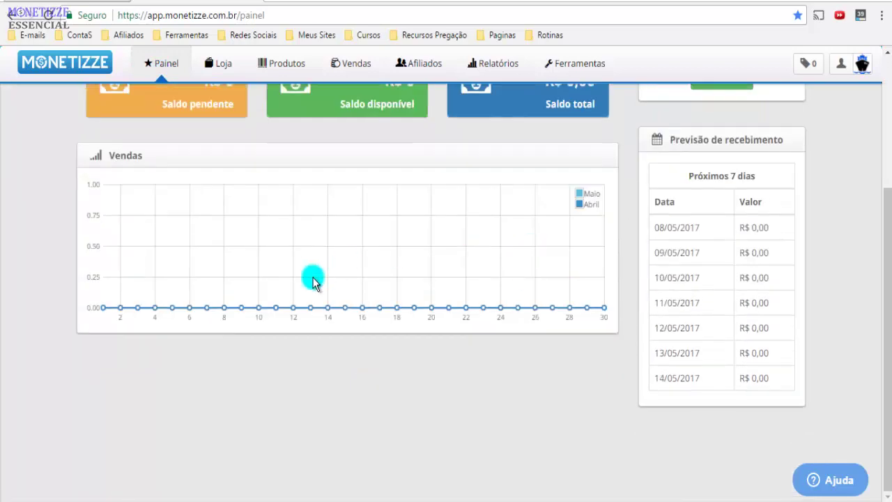
{"action": "scroll", "coordinate": [313, 281], "scroll_direction": "up", "scroll_amount": 3}
Check the available balance card on the dashboard and open the Saque page
{"action": "mouse_move", "coordinate": [153, 76]}
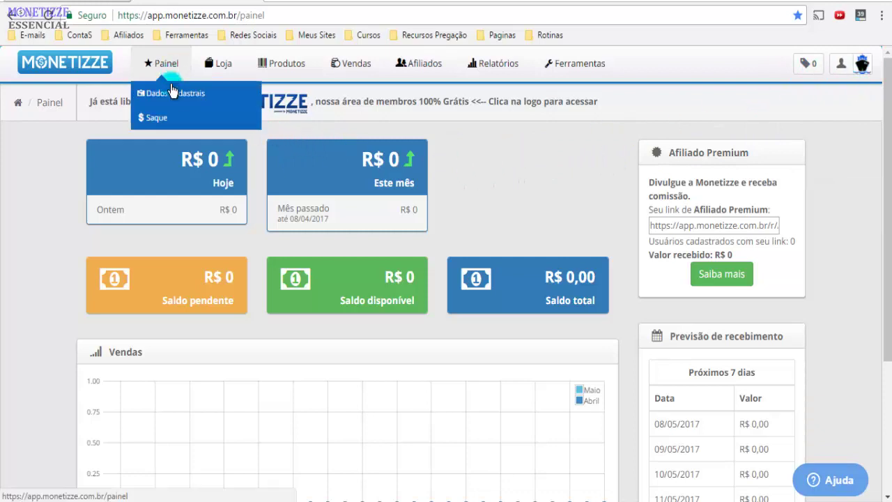
{"action": "left_click", "coordinate": [166, 123]}
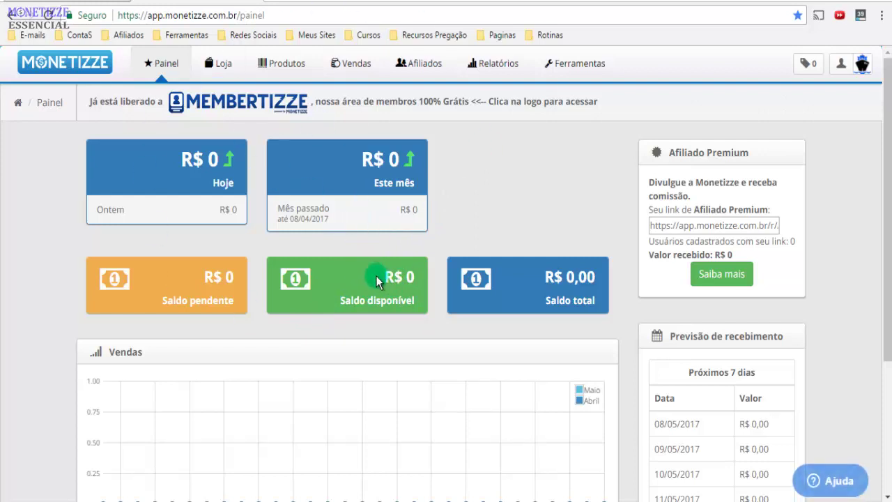
{"action": "left_click_drag", "start_coordinate": [376, 277], "coordinate": [421, 278]}
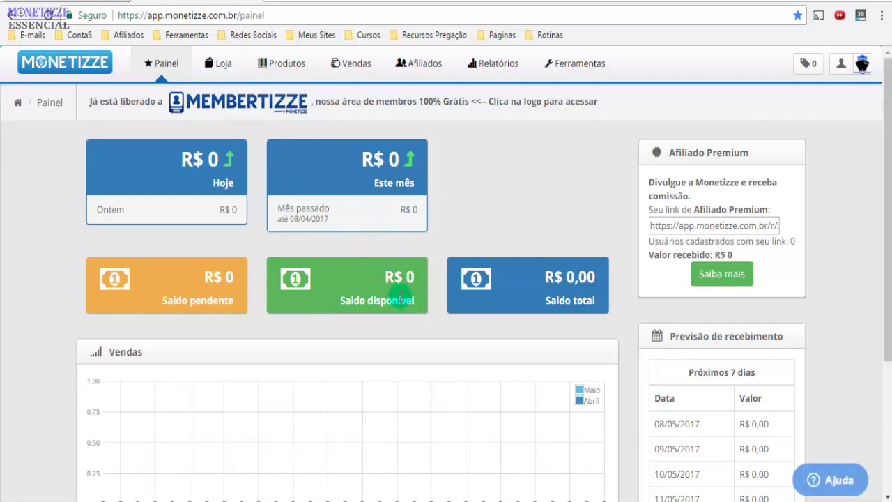
{"action": "mouse_move", "coordinate": [162, 66]}
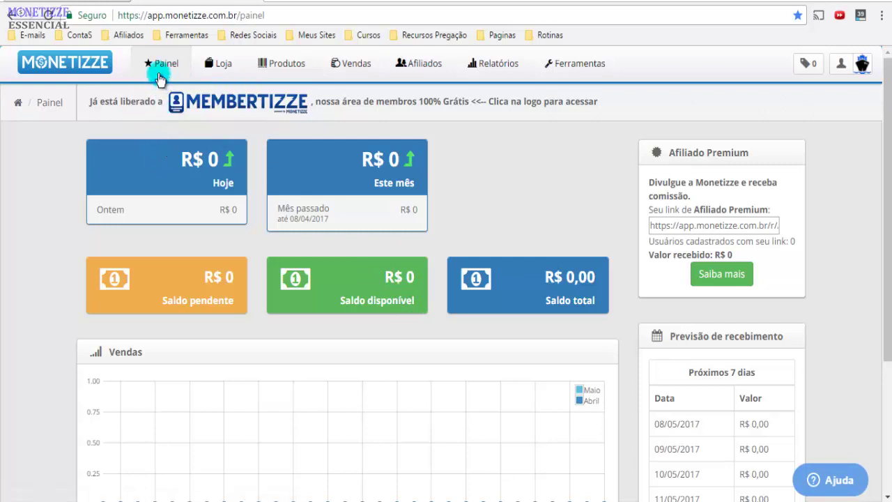
{"action": "left_click", "coordinate": [167, 117]}
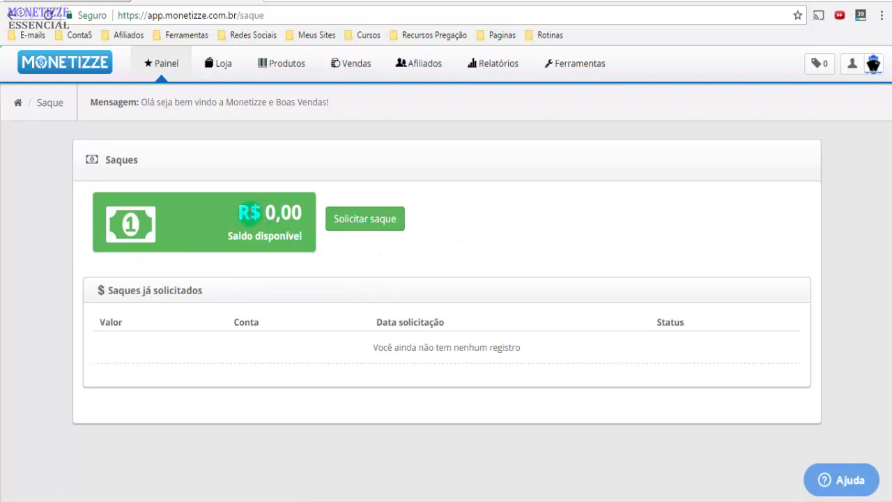
Examine the available balance and the list of already requested withdrawals on the Saque page
{"action": "double_click", "coordinate": [271, 212]}
{"action": "triple_click", "coordinate": [252, 212]}
{"action": "left_click", "coordinate": [256, 210]}
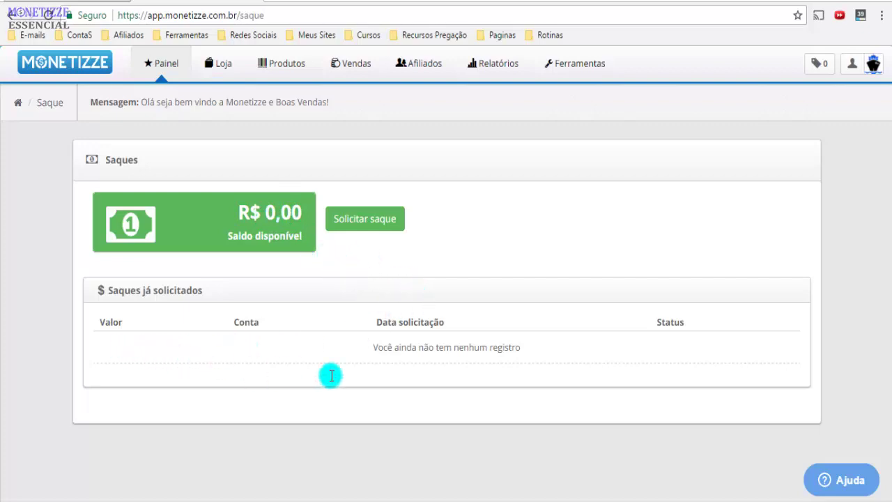
{"action": "left_click_drag", "start_coordinate": [331, 376], "coordinate": [620, 346]}
{"action": "left_click", "coordinate": [732, 346]}
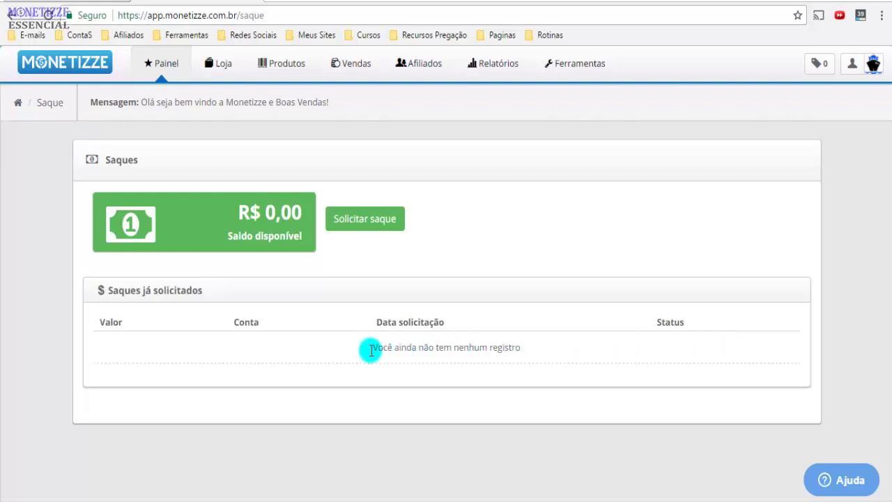
{"action": "left_click_drag", "start_coordinate": [370, 350], "coordinate": [547, 357]}
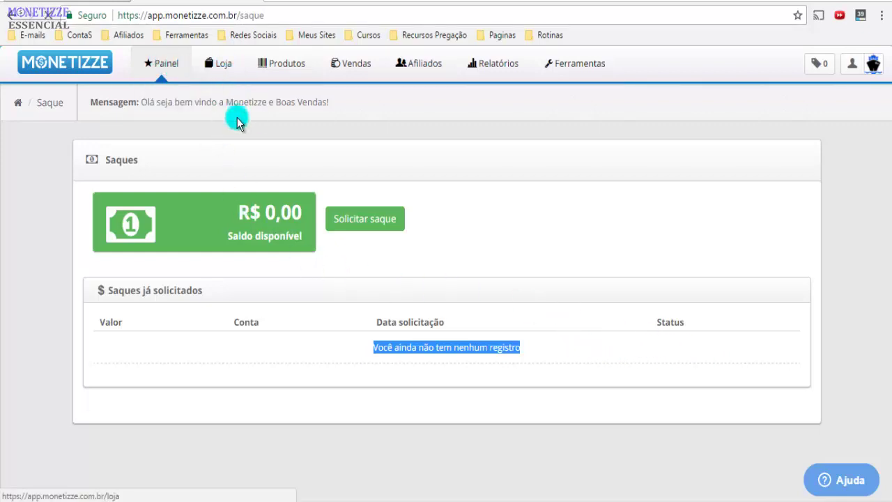
Open the Loja page and inspect the keyword and category filters of the product search
{"action": "left_click", "coordinate": [227, 70]}
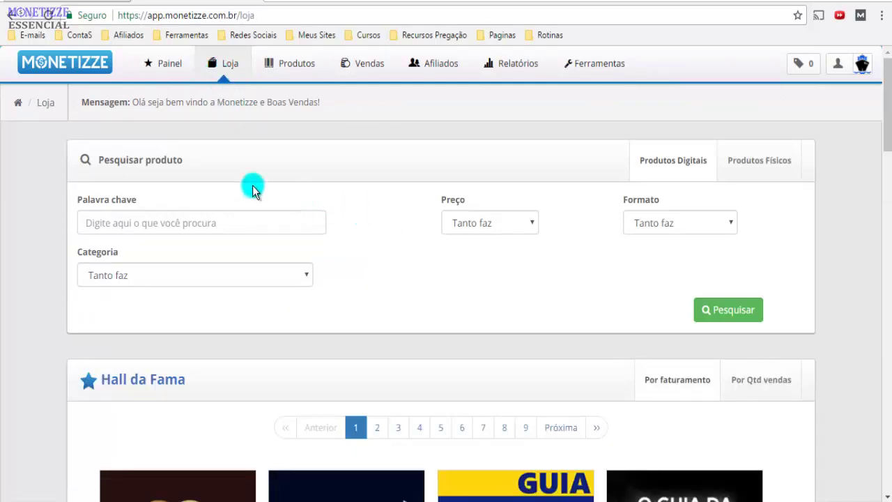
{"action": "left_click", "coordinate": [146, 220]}
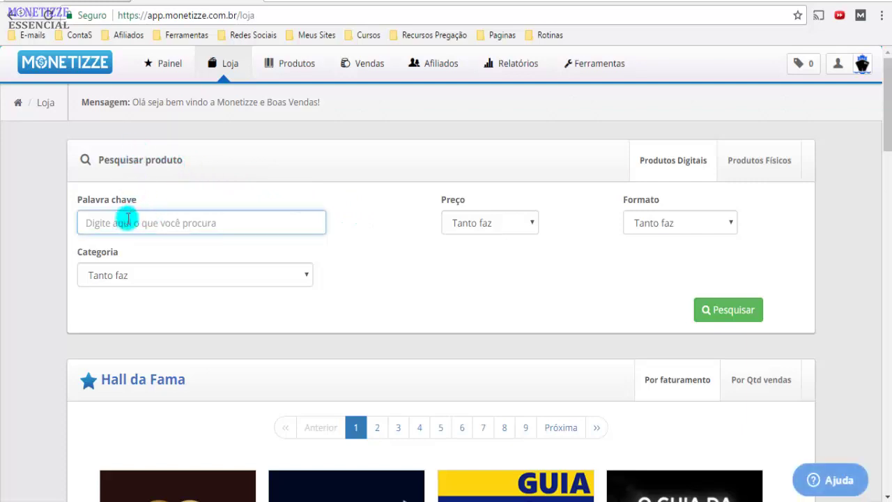
{"action": "left_click", "coordinate": [163, 281]}
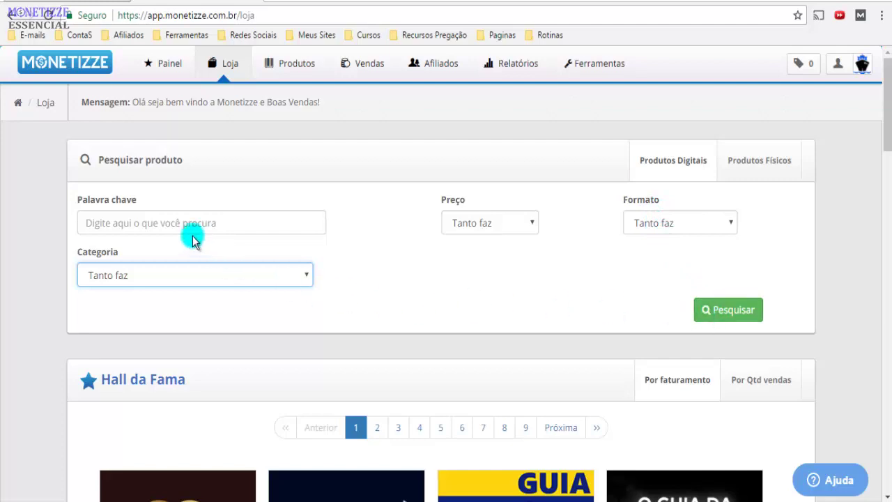
{"action": "left_click", "coordinate": [164, 224]}
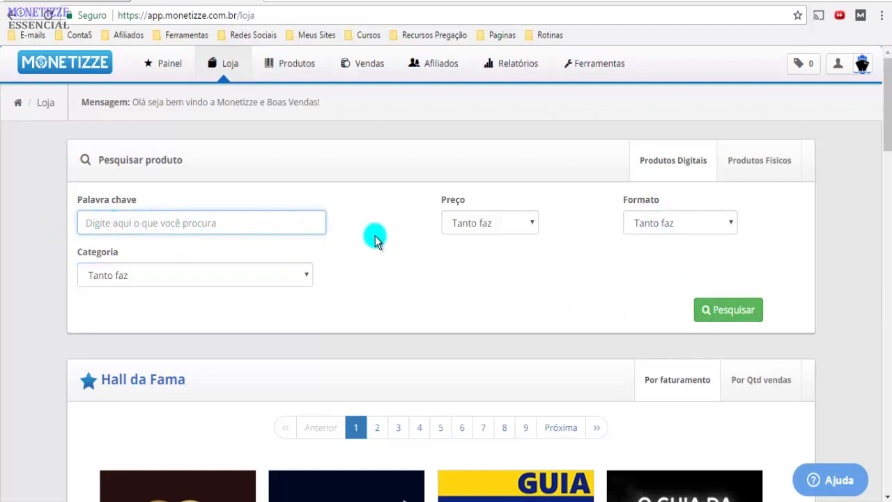
Examine the ratings, commissions and prices of the products on the first page of the Hall da Fama
{"action": "left_click_drag", "start_coordinate": [889, 98], "coordinate": [889, 150]}
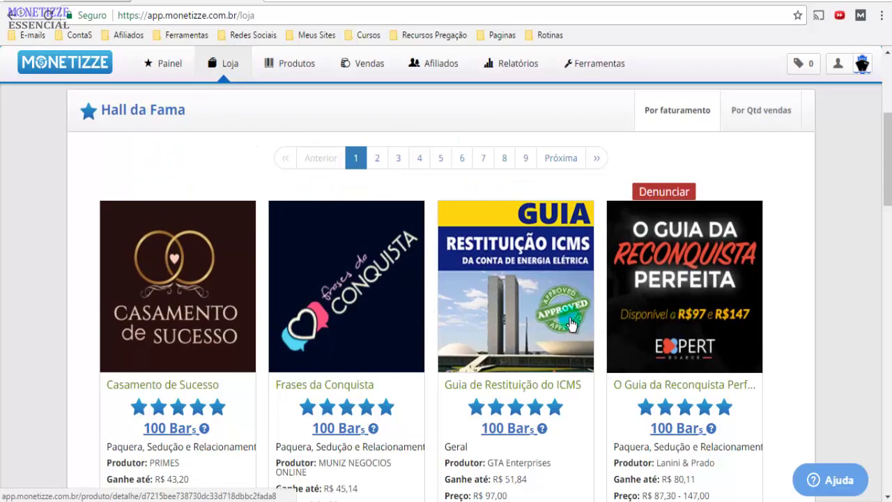
{"action": "scroll", "coordinate": [185, 335], "scroll_direction": "down", "scroll_amount": 4}
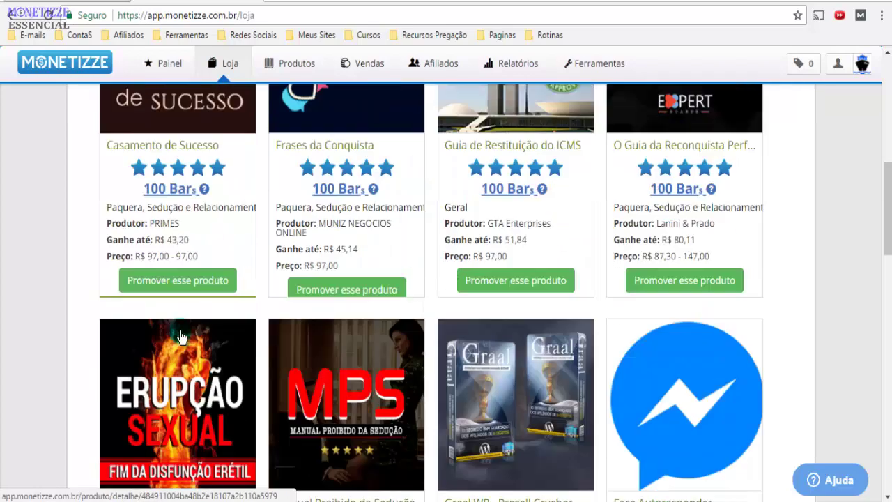
{"action": "scroll", "coordinate": [239, 304], "scroll_direction": "down", "scroll_amount": 3}
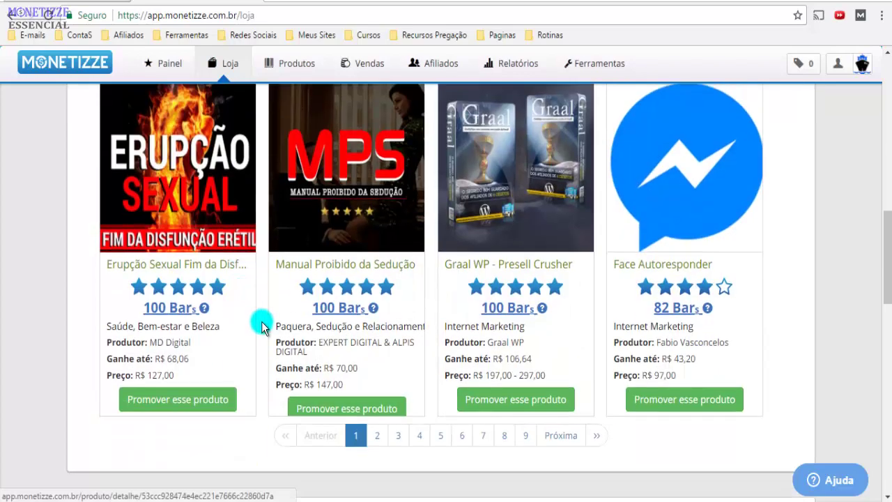
{"action": "scroll", "coordinate": [259, 318], "scroll_direction": "up", "scroll_amount": 3}
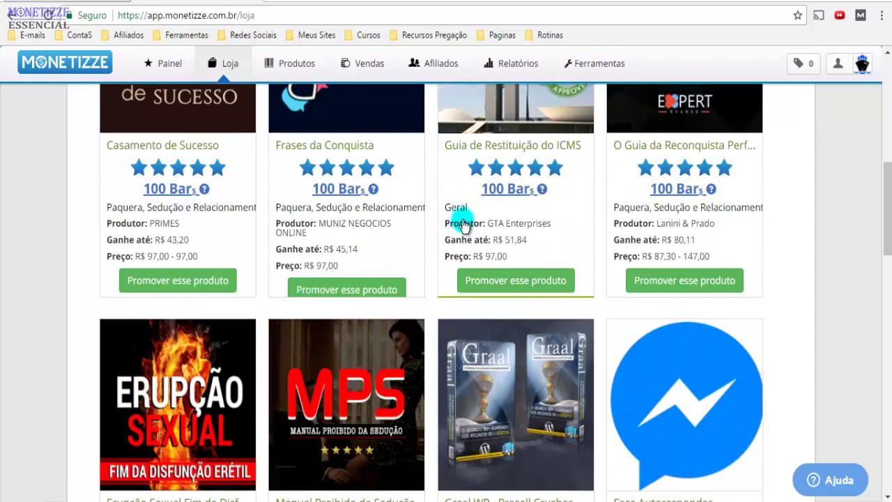
{"action": "scroll", "coordinate": [459, 223], "scroll_direction": "down", "scroll_amount": 3}
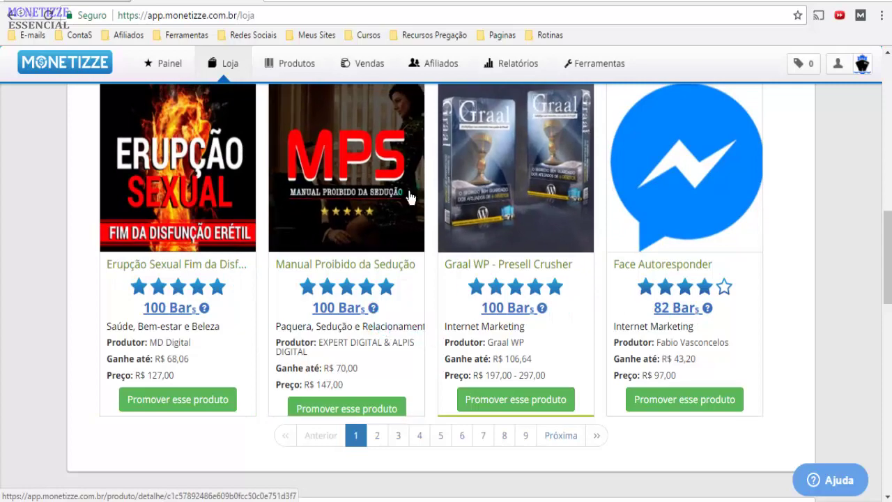
{"action": "scroll", "coordinate": [411, 321], "scroll_direction": "up", "scroll_amount": 3}
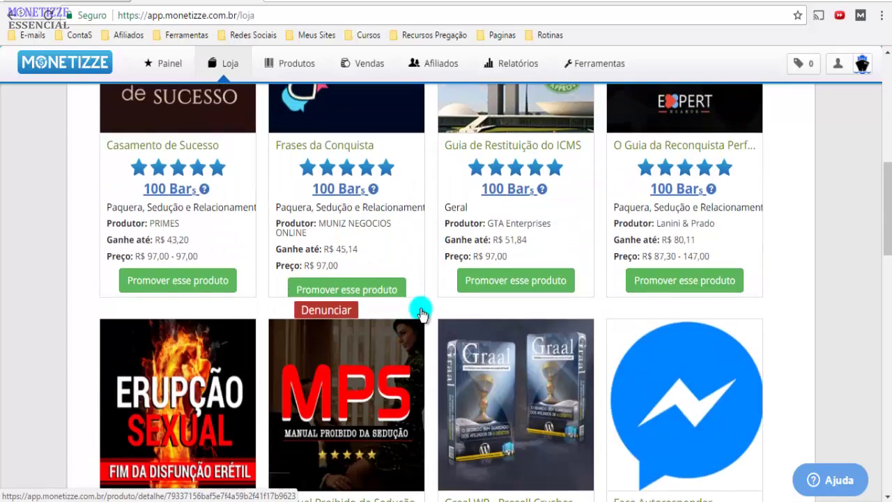
{"action": "scroll", "coordinate": [390, 310], "scroll_direction": "down", "scroll_amount": 3}
Show page 2 of the Hall da Fama and look through its products
{"action": "left_click", "coordinate": [377, 434]}
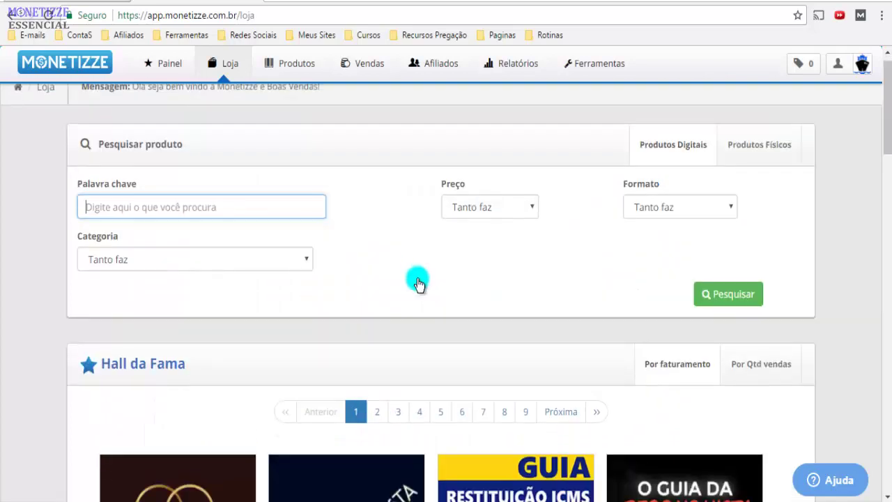
{"action": "left_click", "coordinate": [377, 189]}
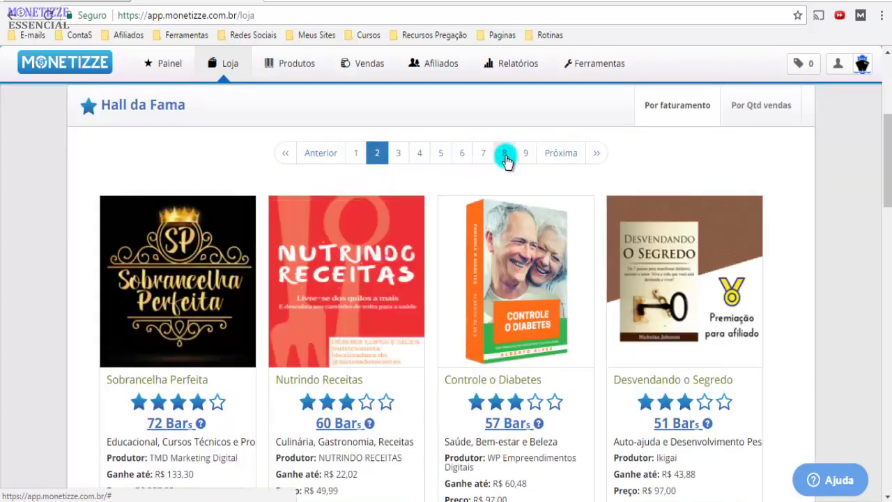
{"action": "scroll", "coordinate": [265, 253], "scroll_direction": "down", "scroll_amount": 6}
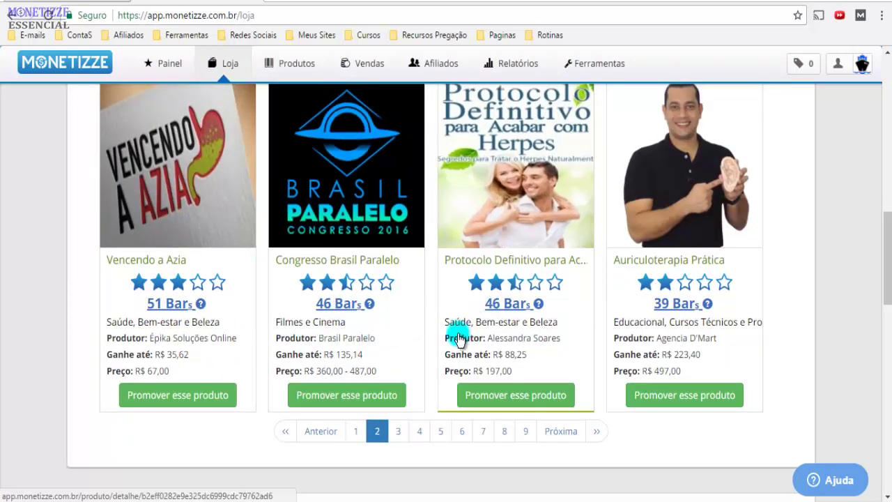
{"action": "scroll", "coordinate": [404, 281], "scroll_direction": "up", "scroll_amount": 6}
Show page 3 of the Hall da Fama and compare the ratings, commissions and prices of its products
{"action": "left_click", "coordinate": [398, 154]}
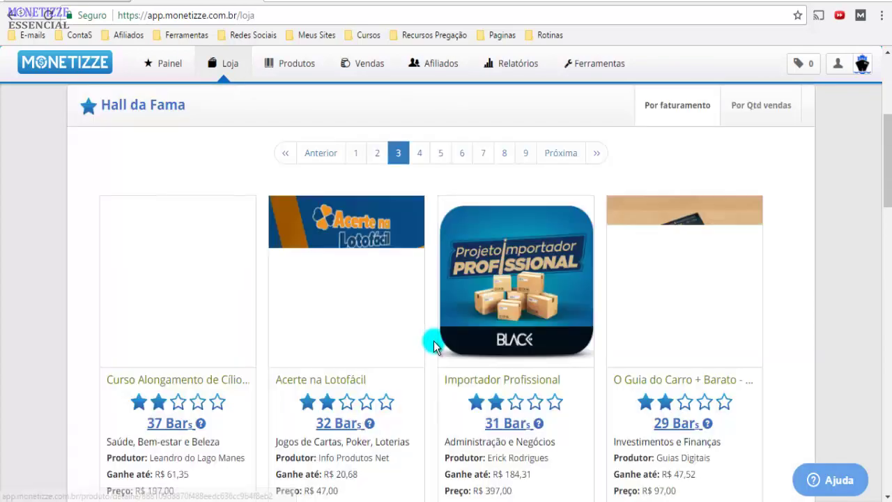
{"action": "scroll", "coordinate": [373, 317], "scroll_direction": "down", "scroll_amount": 3}
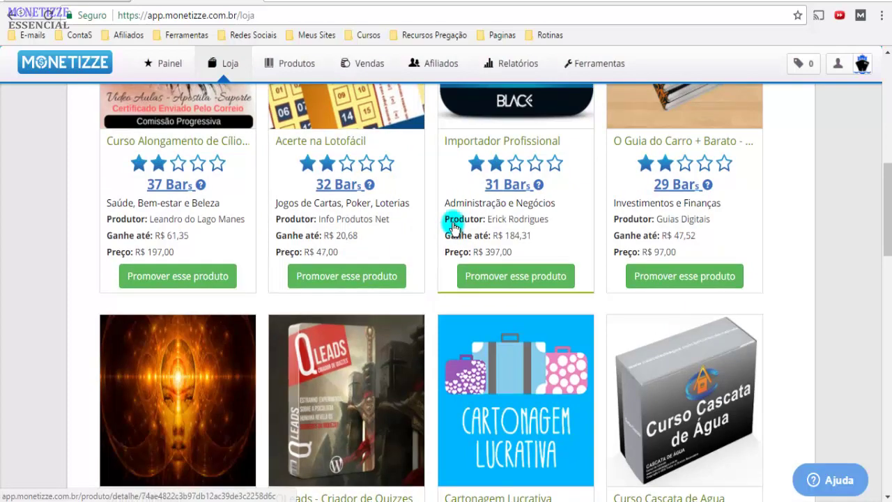
{"action": "scroll", "coordinate": [432, 251], "scroll_direction": "down", "scroll_amount": 1}
{"action": "scroll", "coordinate": [416, 298], "scroll_direction": "down", "scroll_amount": 2}
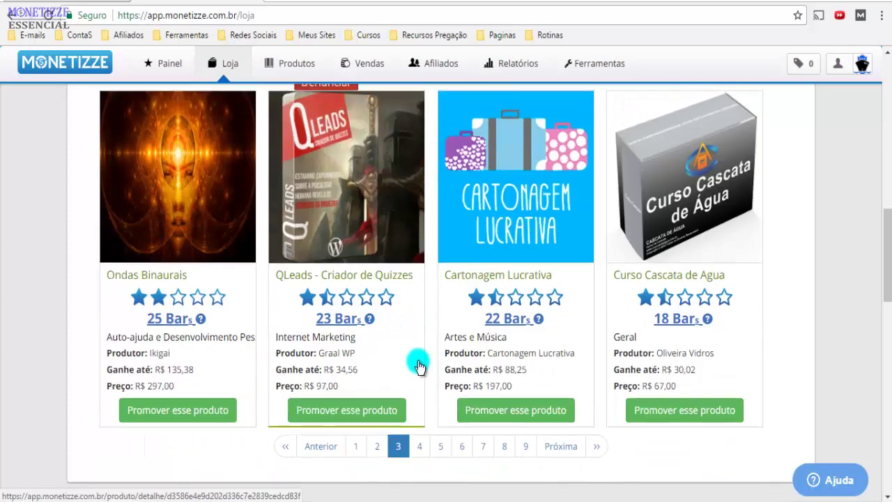
{"action": "scroll", "coordinate": [418, 358], "scroll_direction": "up", "scroll_amount": 6}
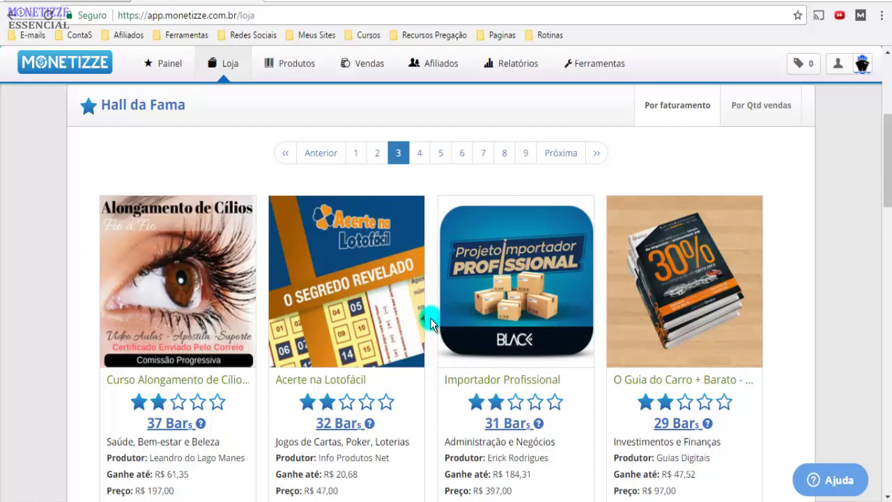
{"action": "scroll", "coordinate": [430, 323], "scroll_direction": "down", "scroll_amount": 3}
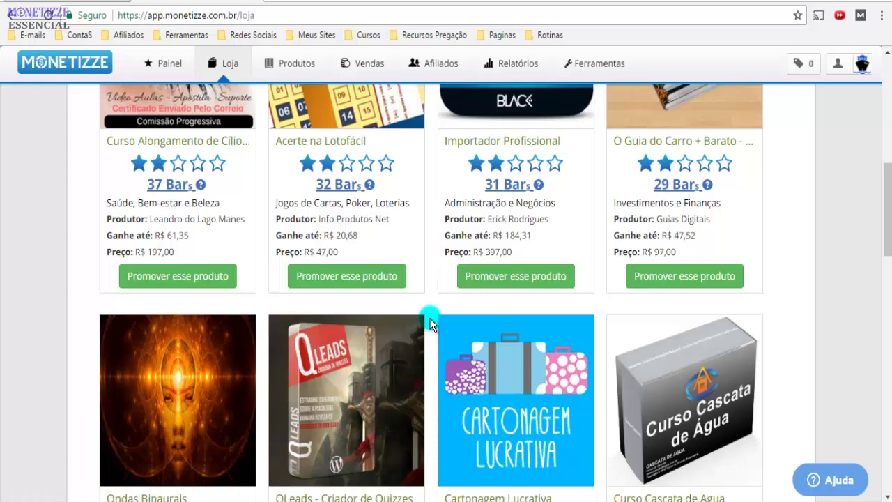
{"action": "scroll", "coordinate": [430, 323], "scroll_direction": "down", "scroll_amount": 3}
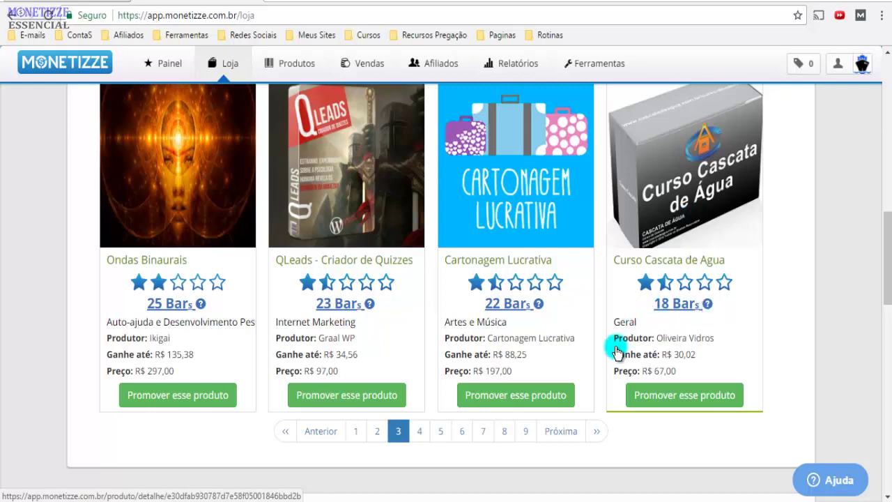
Go back to page 2 of the Hall da Fama to recheck its product ratings, and return to page 1
{"action": "left_click", "coordinate": [377, 430]}
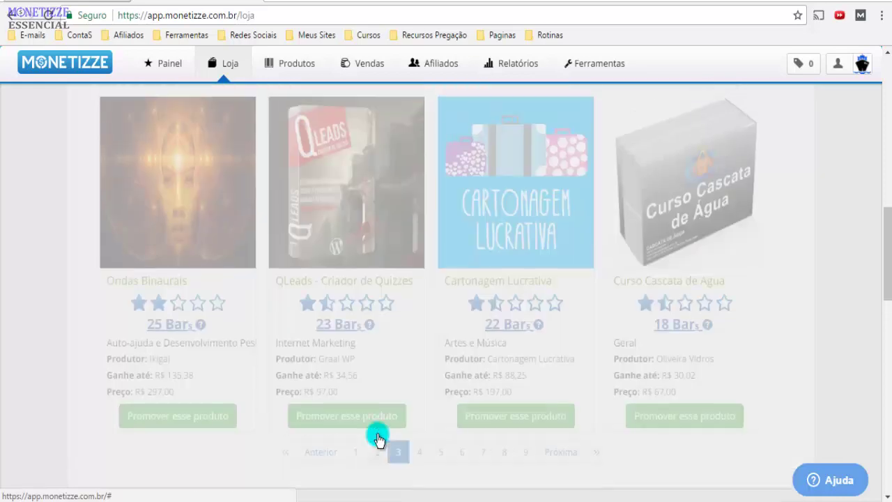
{"action": "scroll", "coordinate": [481, 379], "scroll_direction": "down", "scroll_amount": 6}
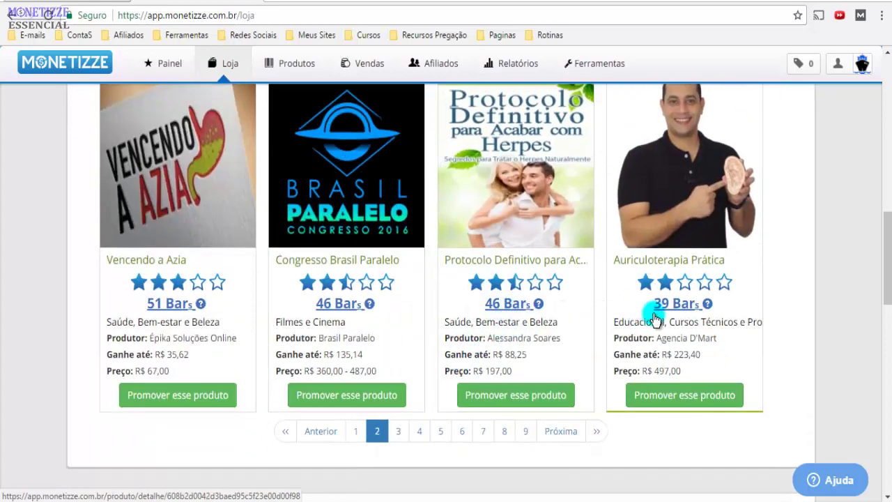
{"action": "scroll", "coordinate": [655, 314], "scroll_direction": "up", "scroll_amount": 3}
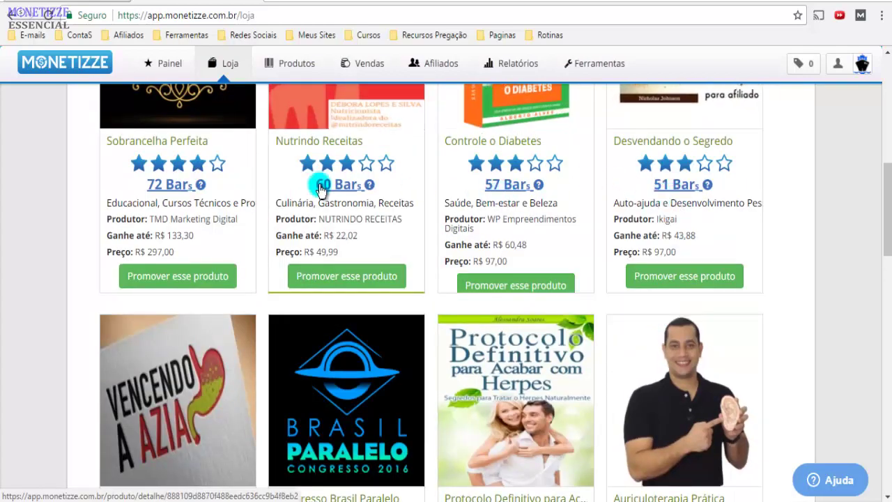
{"action": "scroll", "coordinate": [301, 263], "scroll_direction": "down", "scroll_amount": 2}
{"action": "scroll", "coordinate": [301, 263], "scroll_direction": "down", "scroll_amount": 5}
{"action": "scroll", "coordinate": [338, 268], "scroll_direction": "up", "scroll_amount": 3}
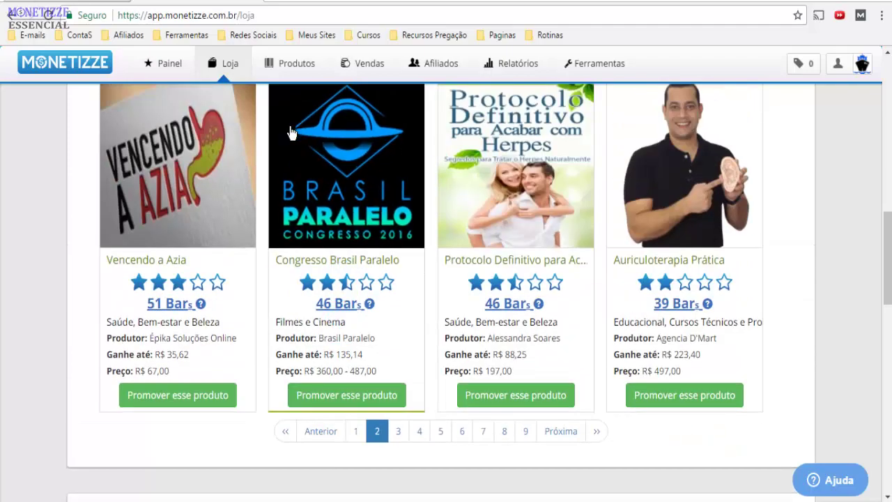
{"action": "left_click", "coordinate": [357, 432]}
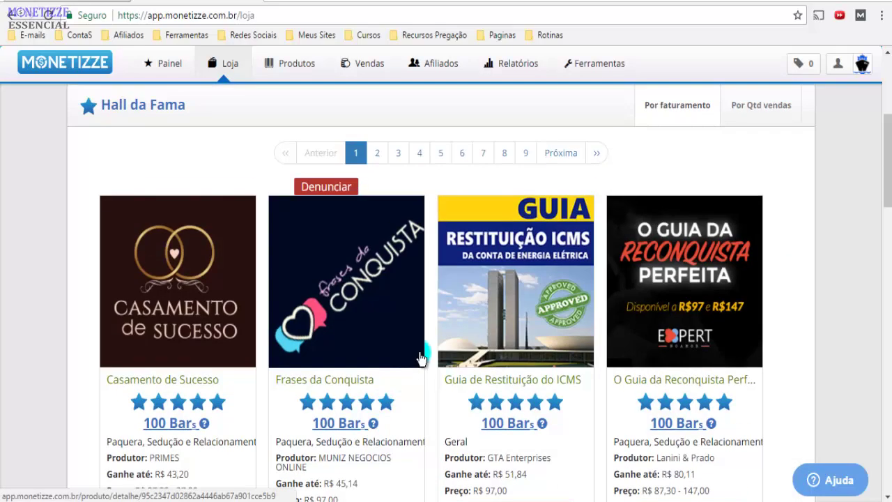
Look over the remaining products on the first page of the Hall da Fama and the store's product search form
{"action": "scroll", "coordinate": [295, 339], "scroll_direction": "down", "scroll_amount": 7}
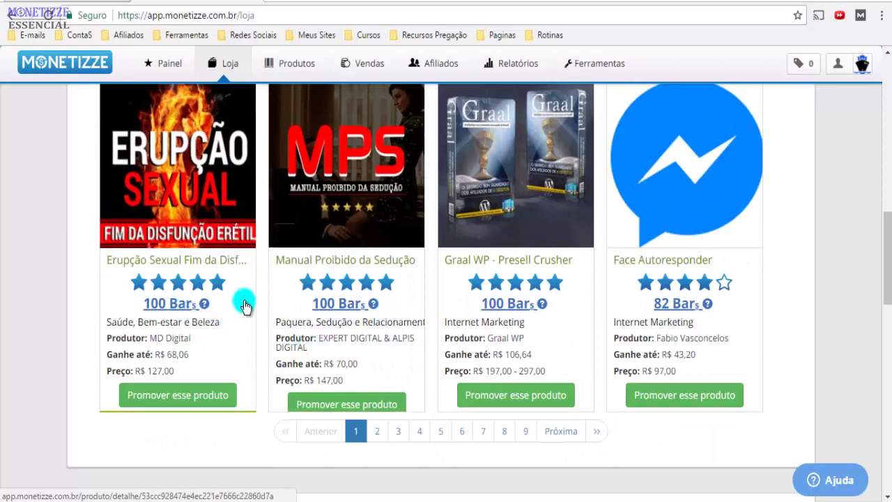
{"action": "scroll", "coordinate": [347, 286], "scroll_direction": "up", "scroll_amount": 3}
{"action": "scroll", "coordinate": [347, 285], "scroll_direction": "up", "scroll_amount": 7}
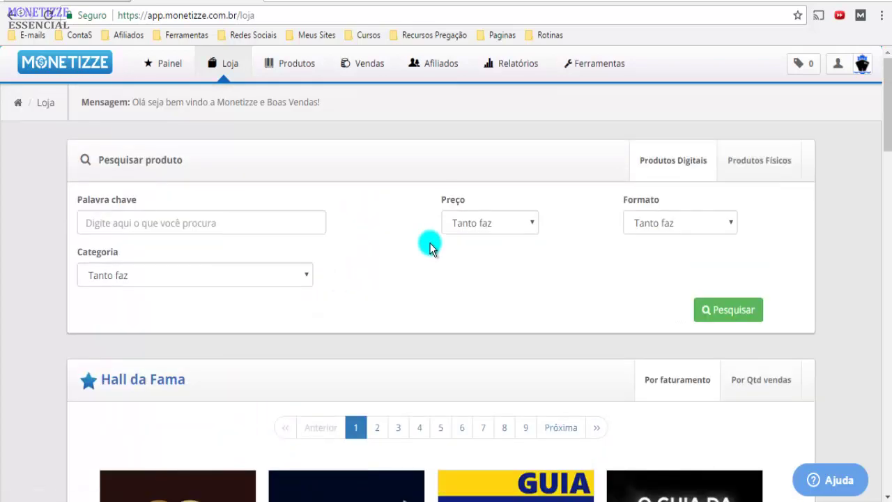
{"action": "scroll", "coordinate": [119, 149], "scroll_direction": "down", "scroll_amount": 10}
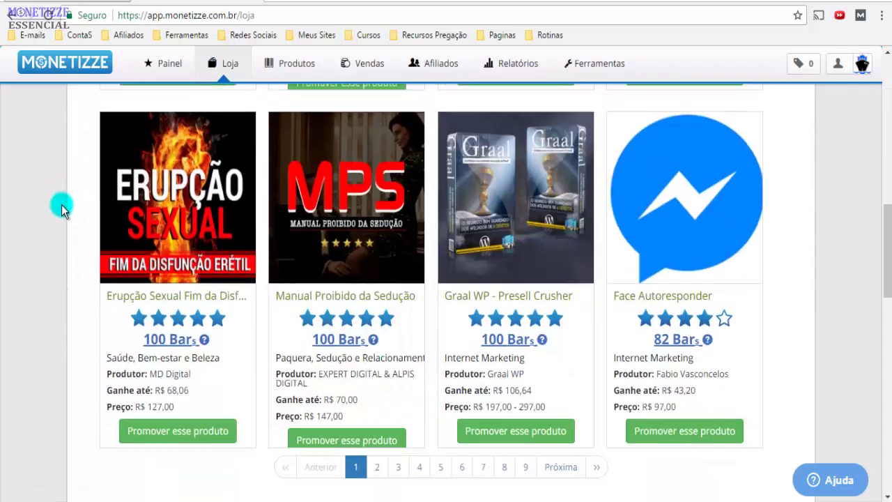
Examine the ratings, commissions and prices of the products on the first page of the store's Recentes section
{"action": "scroll", "coordinate": [60, 216], "scroll_direction": "down", "scroll_amount": 7}
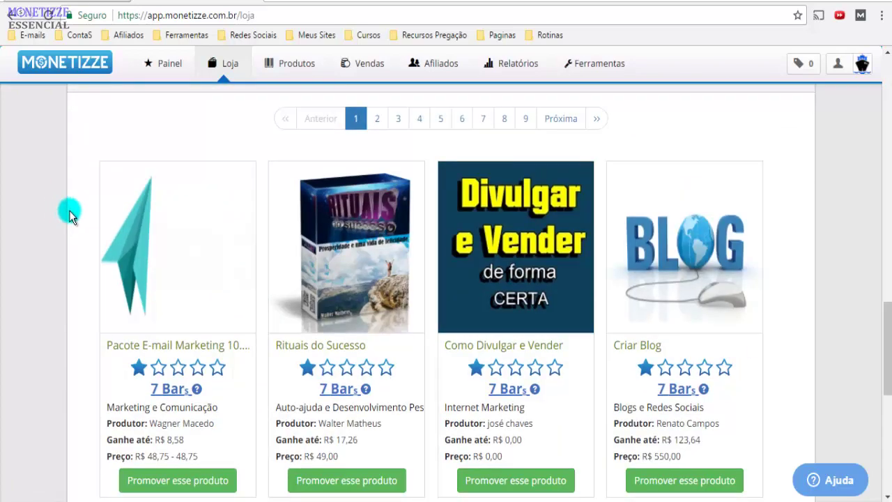
{"action": "scroll", "coordinate": [69, 209], "scroll_direction": "up", "scroll_amount": 3}
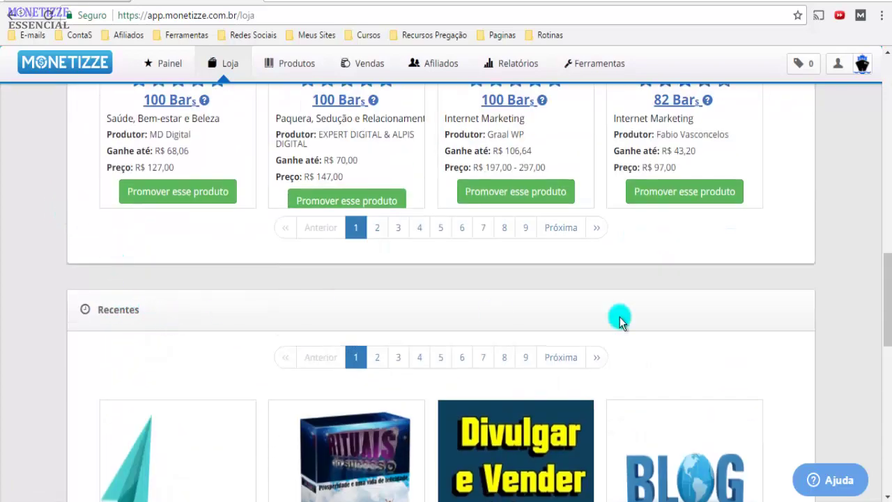
{"action": "left_click_drag", "start_coordinate": [886, 265], "coordinate": [889, 335]}
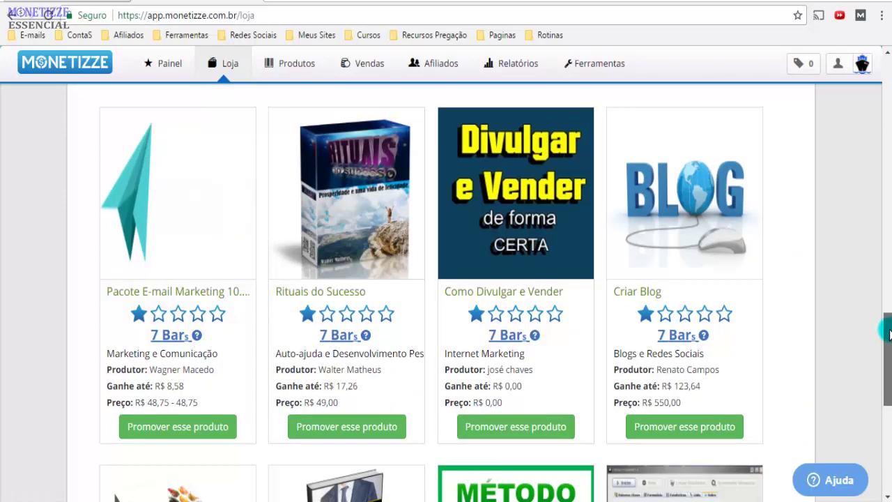
{"action": "mouse_move", "coordinate": [889, 336]}
{"action": "left_mouse_down"}
{"action": "mouse_move", "coordinate": [880, 419]}
{"action": "mouse_move", "coordinate": [884, 332]}
{"action": "left_mouse_up"}
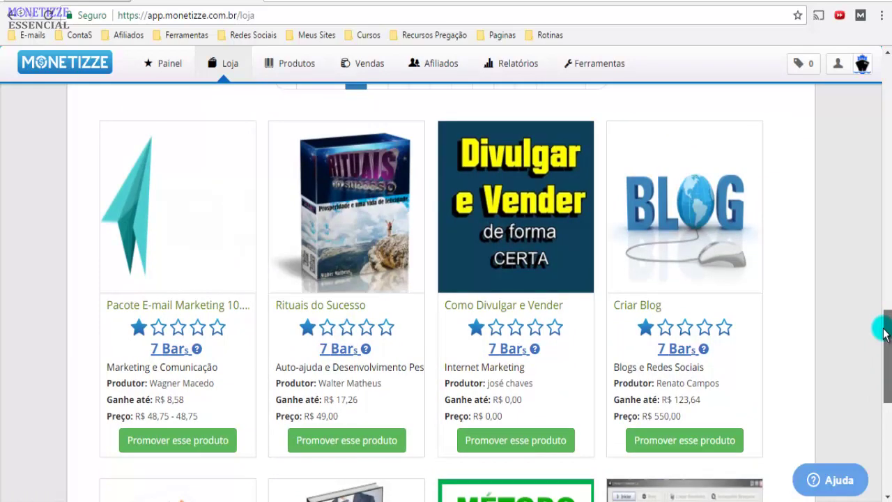
{"action": "left_click_drag", "start_coordinate": [885, 332], "coordinate": [885, 431]}
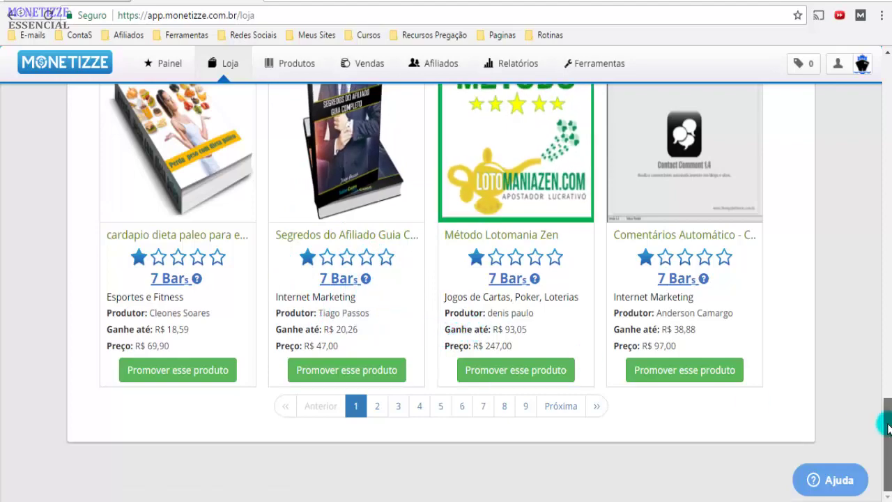
{"action": "left_click_drag", "start_coordinate": [887, 427], "coordinate": [884, 62]}
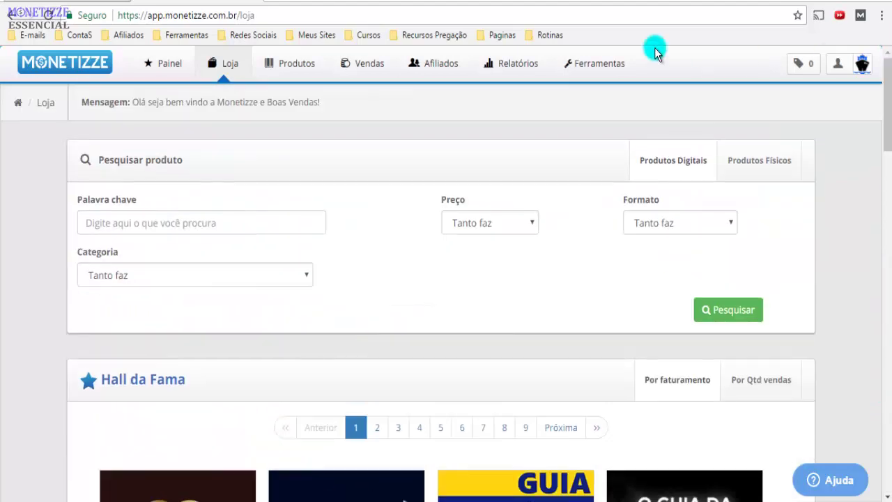
Open the Meus Produtos page and look over its sections for own products and promoted products
{"action": "mouse_move", "coordinate": [287, 67]}
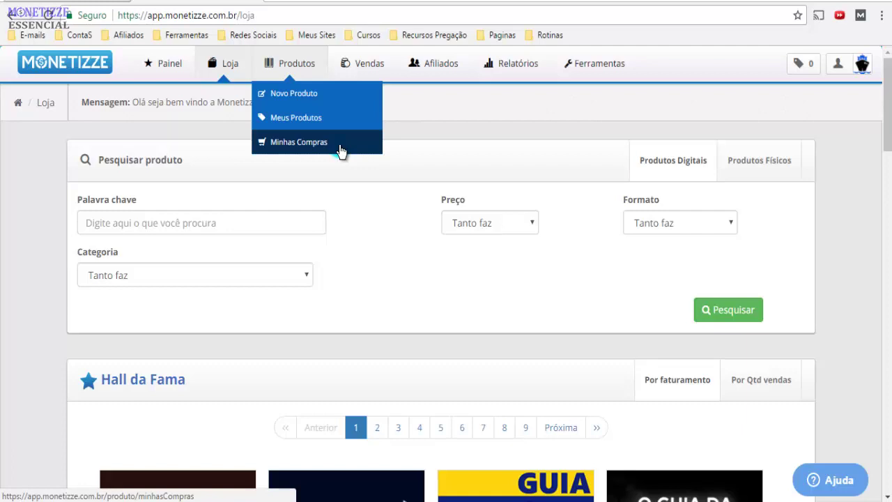
{"action": "left_click", "coordinate": [305, 122]}
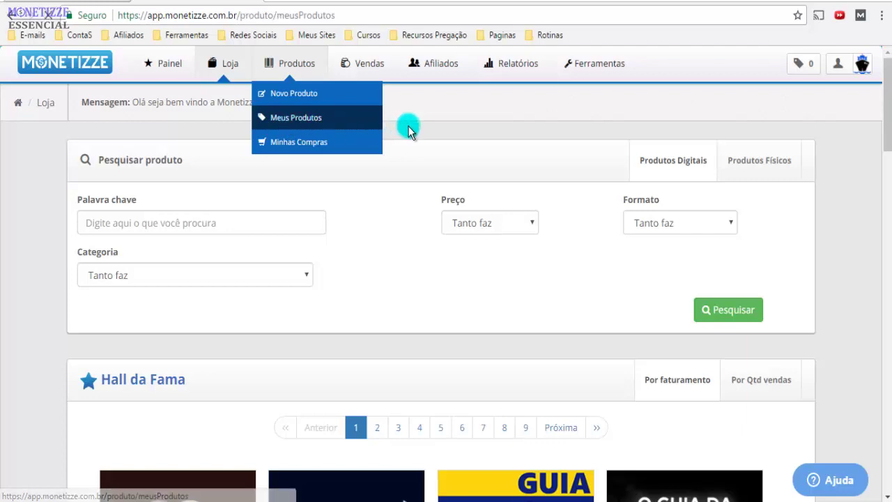
{"action": "scroll", "coordinate": [351, 183], "scroll_direction": "down", "scroll_amount": 1}
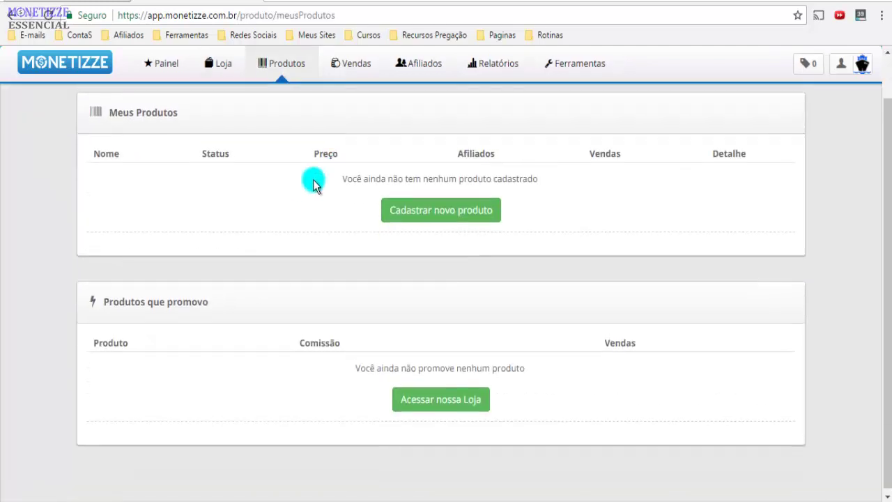
{"action": "scroll", "coordinate": [226, 259], "scroll_direction": "up", "scroll_amount": 1}
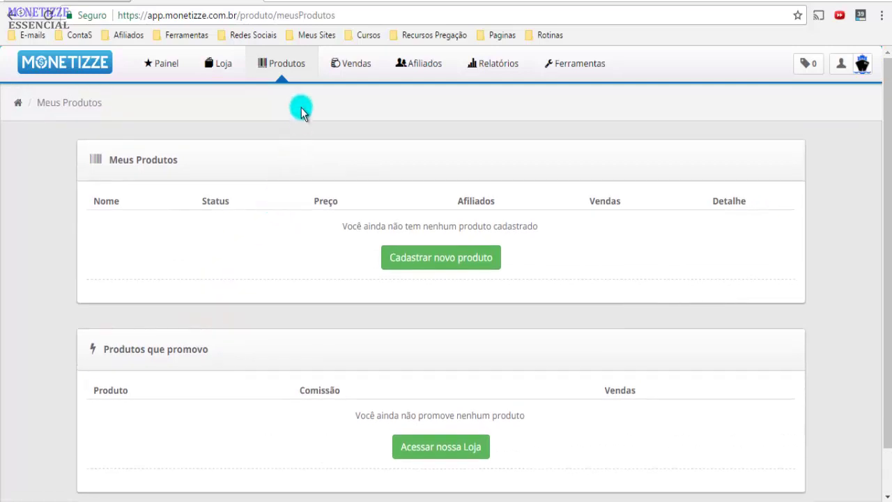
View the Antecipação page for commission advances, and return to the Painel dashboard to check its sales and balance cards
{"action": "mouse_move", "coordinate": [352, 63]}
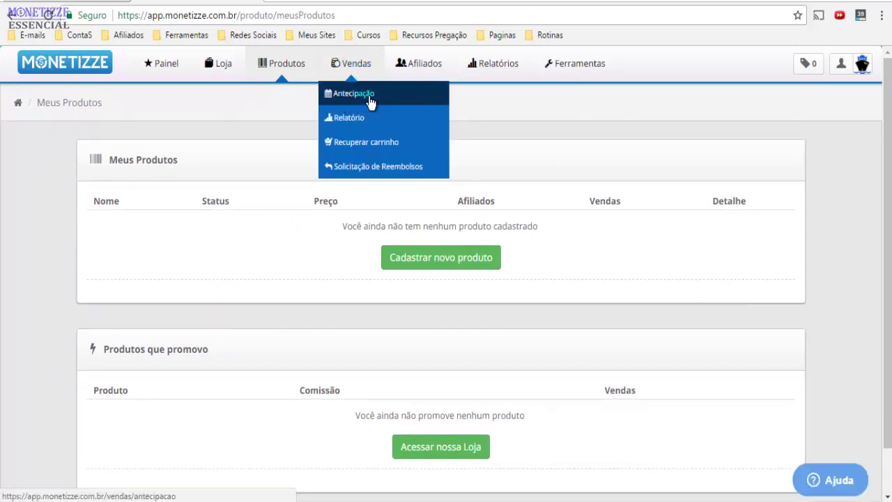
{"action": "left_click", "coordinate": [352, 98]}
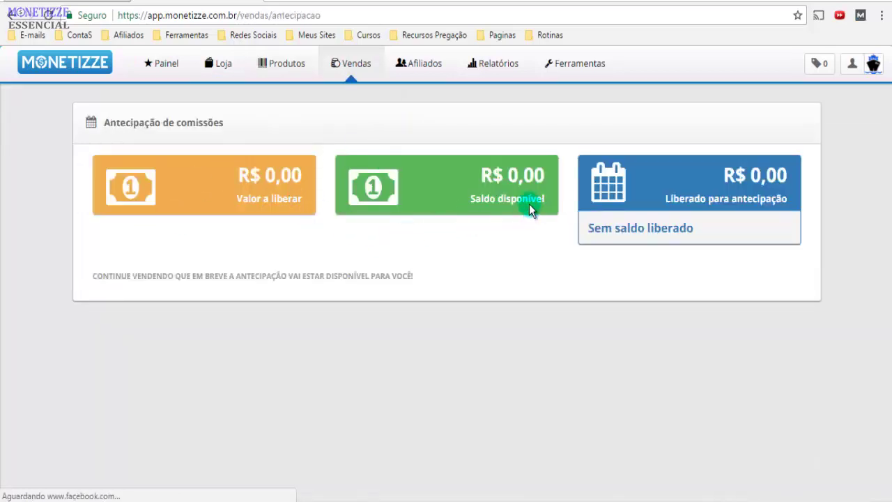
{"action": "left_click", "coordinate": [166, 70]}
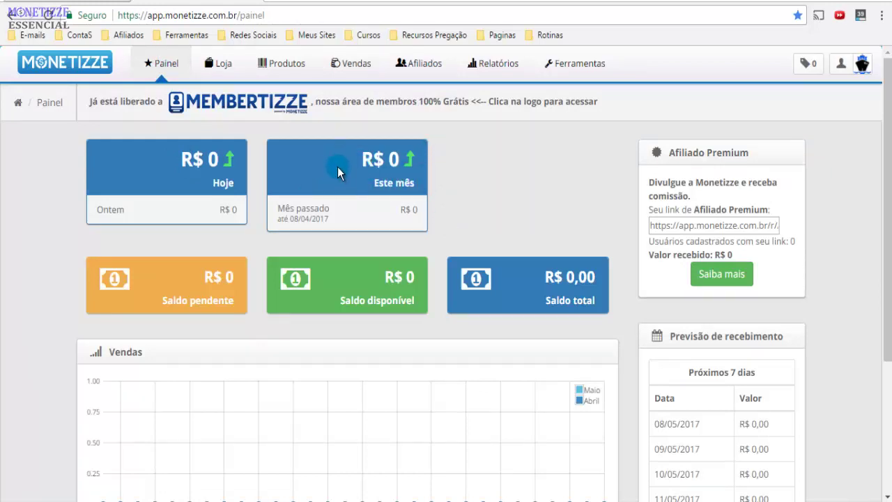
{"action": "left_click_drag", "start_coordinate": [337, 166], "coordinate": [438, 221]}
{"action": "left_click", "coordinate": [442, 210]}
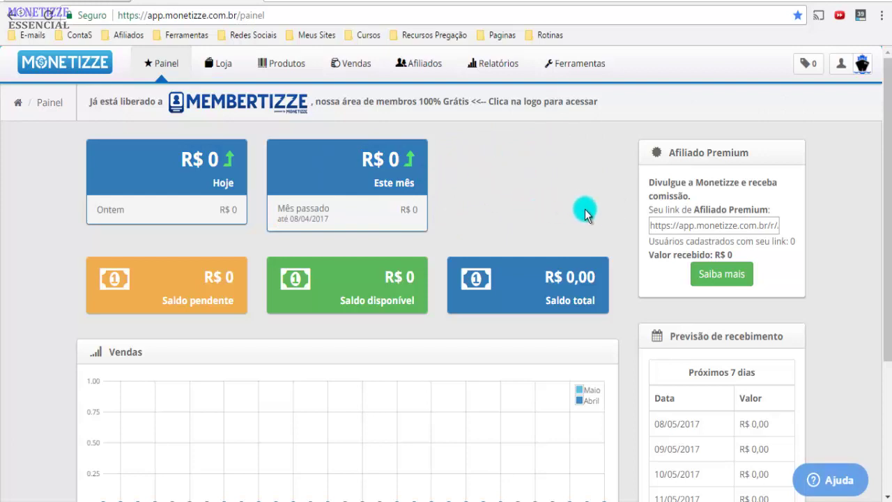
Open the sales report (Relatório de Vendas) and look over its filters and results table
{"action": "left_click", "coordinate": [359, 64]}
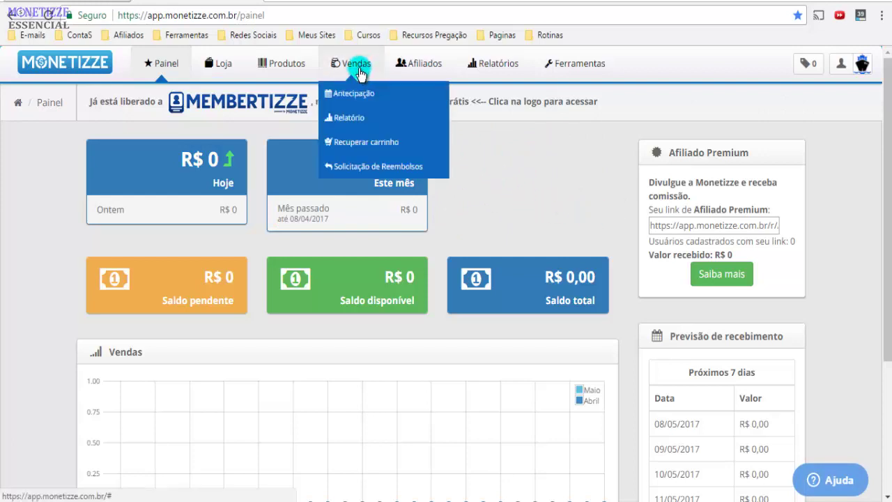
{"action": "left_click", "coordinate": [355, 119]}
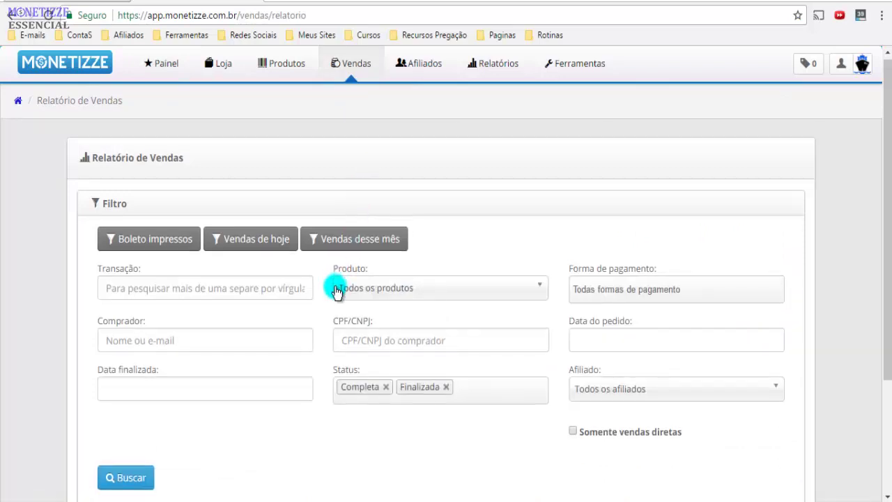
{"action": "scroll", "coordinate": [334, 289], "scroll_direction": "down", "scroll_amount": 3}
{"action": "scroll", "coordinate": [312, 257], "scroll_direction": "up", "scroll_amount": 3}
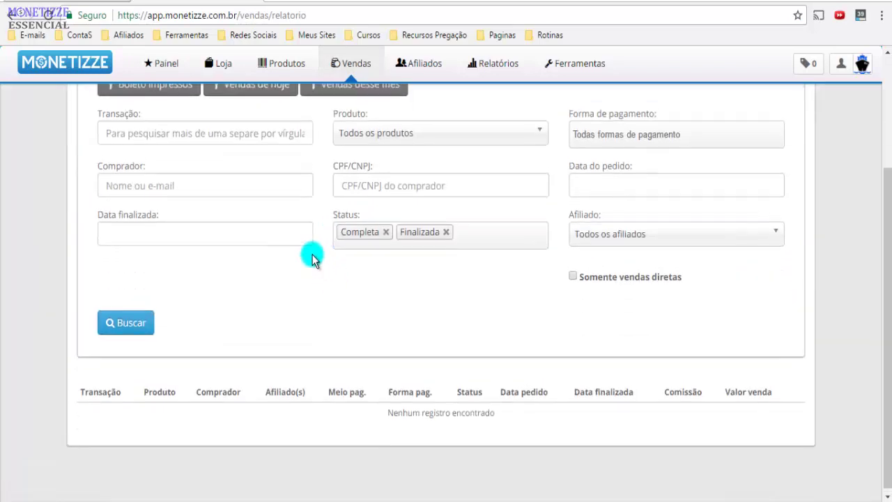
{"action": "scroll", "coordinate": [313, 256], "scroll_direction": "down", "scroll_amount": 3}
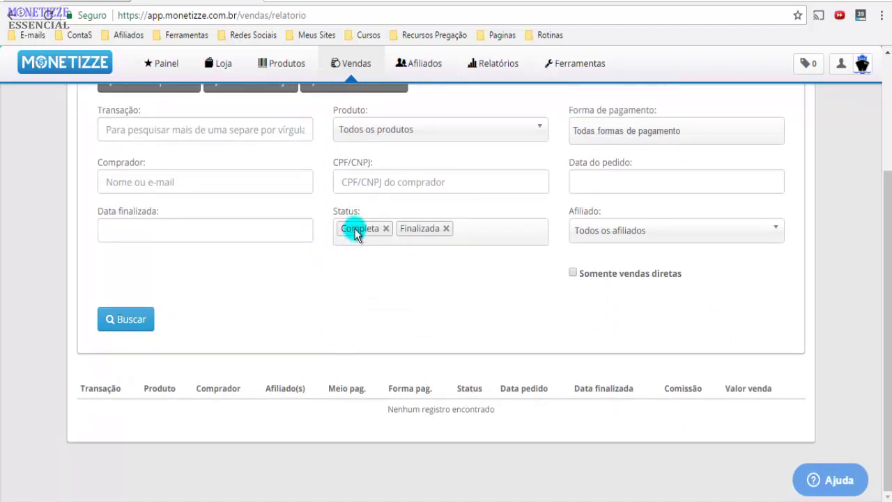
Review the options of the sales report's status, product, payment method and affiliate filters, and point out the transaction field
{"action": "left_click", "coordinate": [469, 236]}
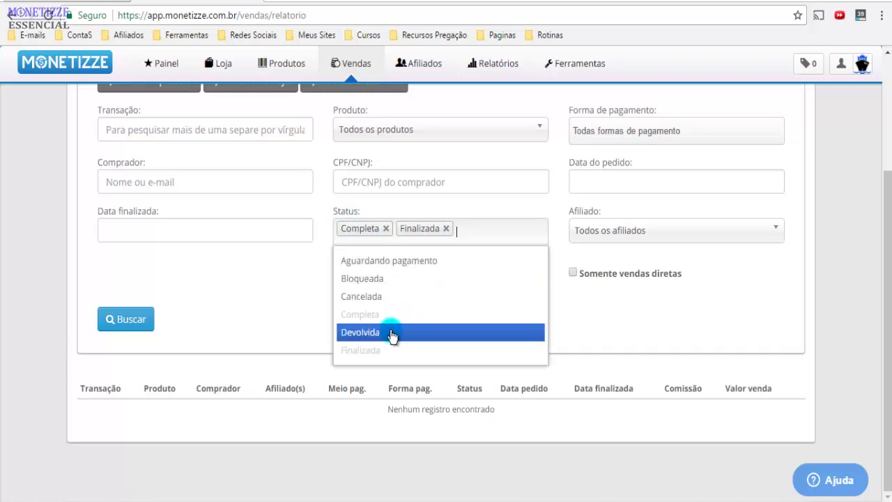
{"action": "left_click", "coordinate": [305, 303]}
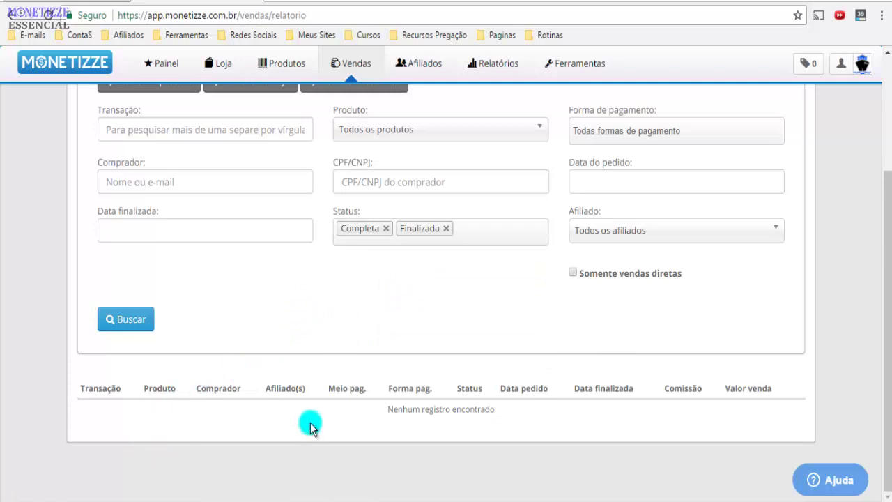
{"action": "scroll", "coordinate": [338, 259], "scroll_direction": "up", "scroll_amount": 3}
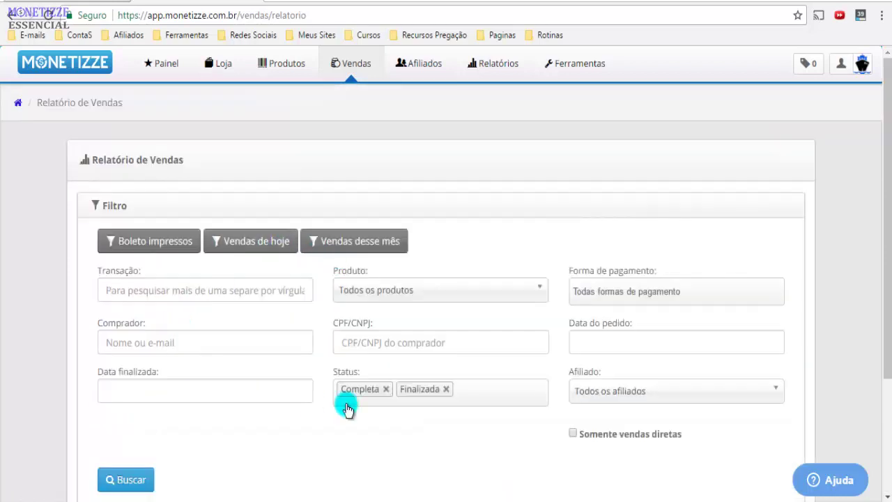
{"action": "left_click", "coordinate": [486, 293]}
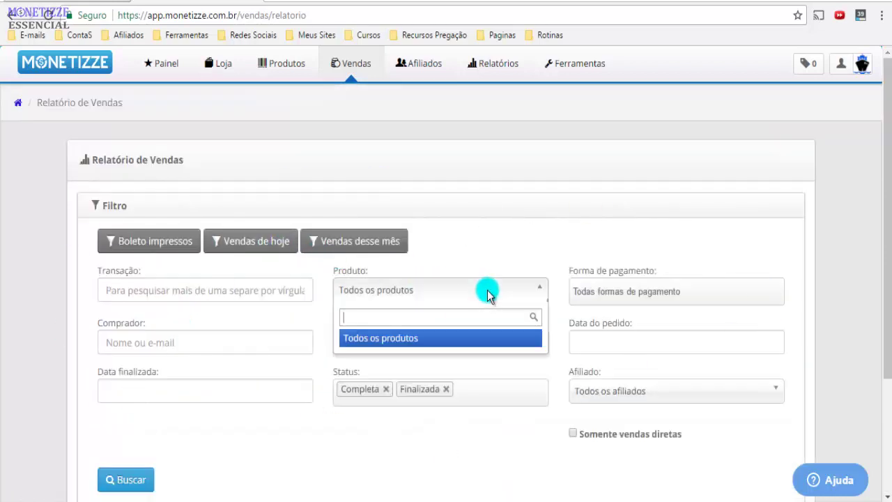
{"action": "left_click", "coordinate": [516, 292]}
{"action": "left_click", "coordinate": [631, 296]}
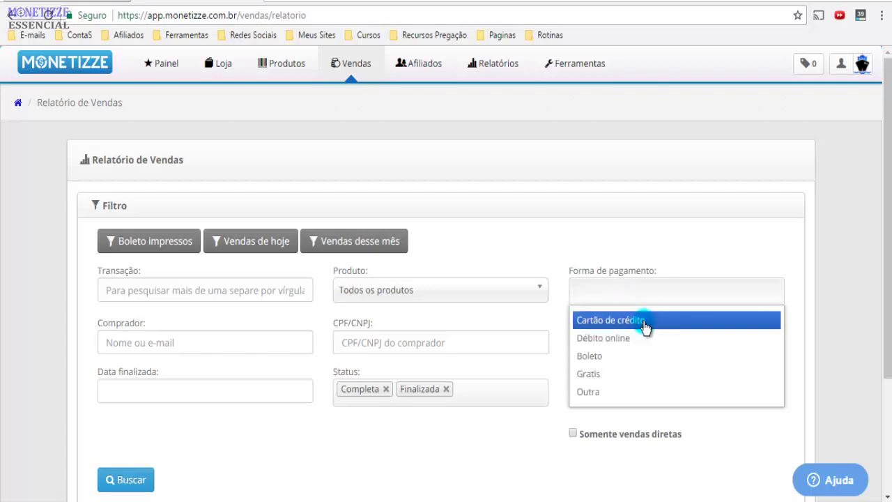
{"action": "left_click", "coordinate": [548, 422]}
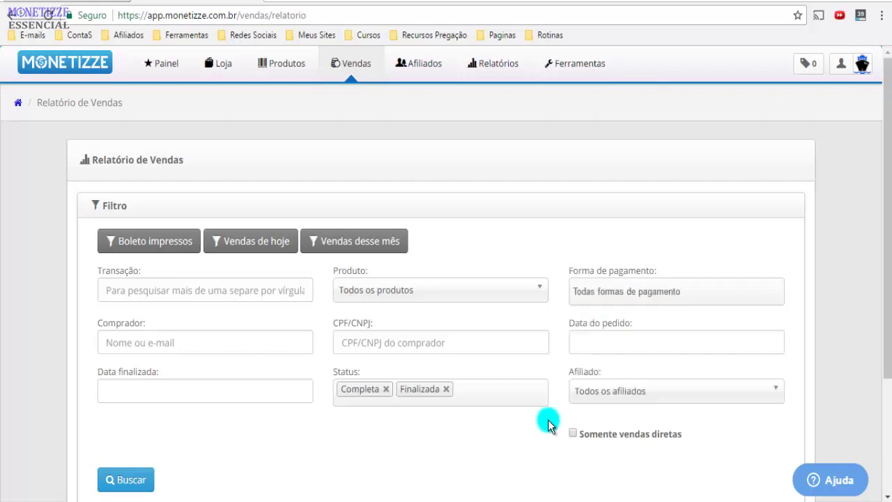
{"action": "left_click", "coordinate": [616, 396]}
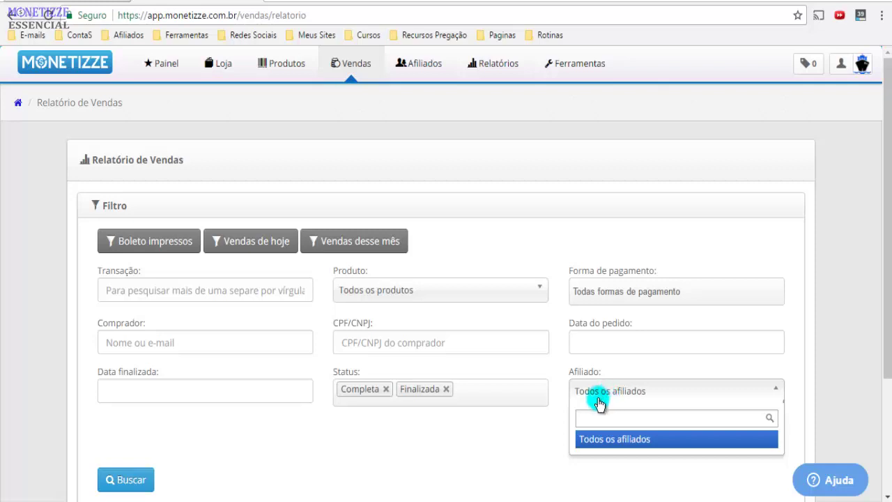
{"action": "left_click", "coordinate": [533, 418]}
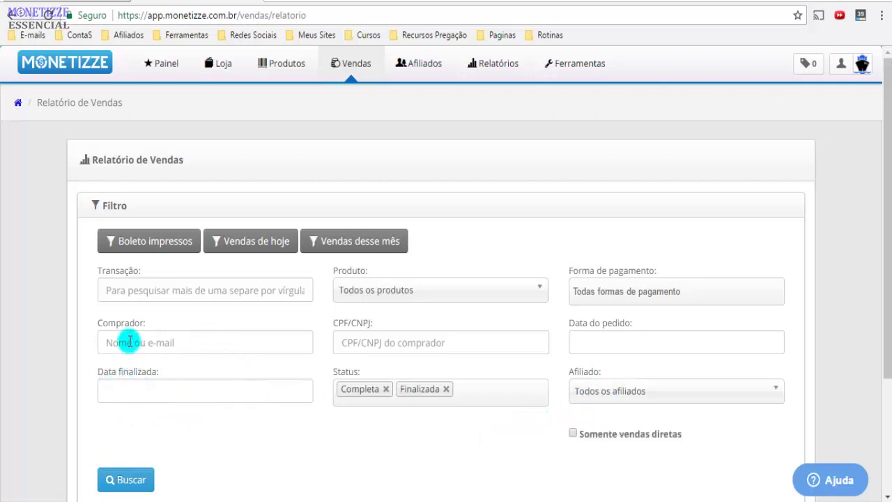
{"action": "left_click", "coordinate": [148, 291]}
{"action": "left_click", "coordinate": [84, 303]}
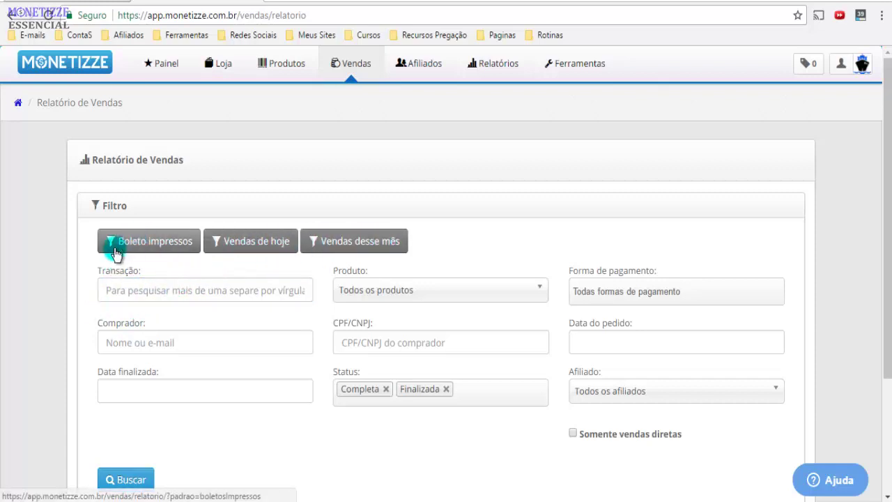
Open the Recuperar carrinho page and examine its filters and results table, including the URL Checkout column
{"action": "left_click", "coordinate": [364, 78]}
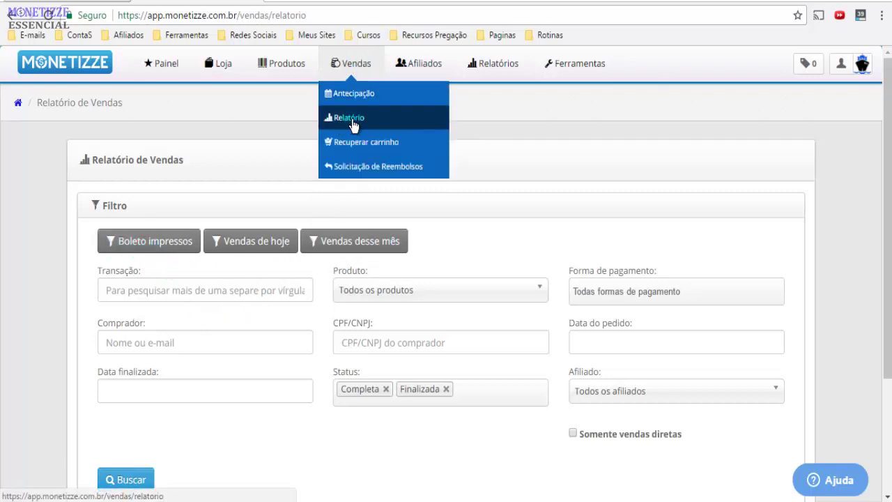
{"action": "left_click", "coordinate": [348, 78]}
{"action": "left_click", "coordinate": [347, 73]}
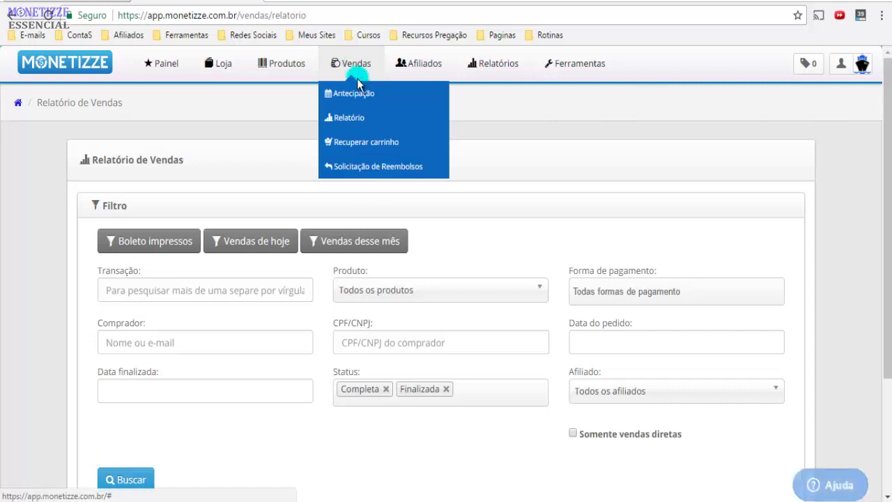
{"action": "left_click", "coordinate": [364, 143]}
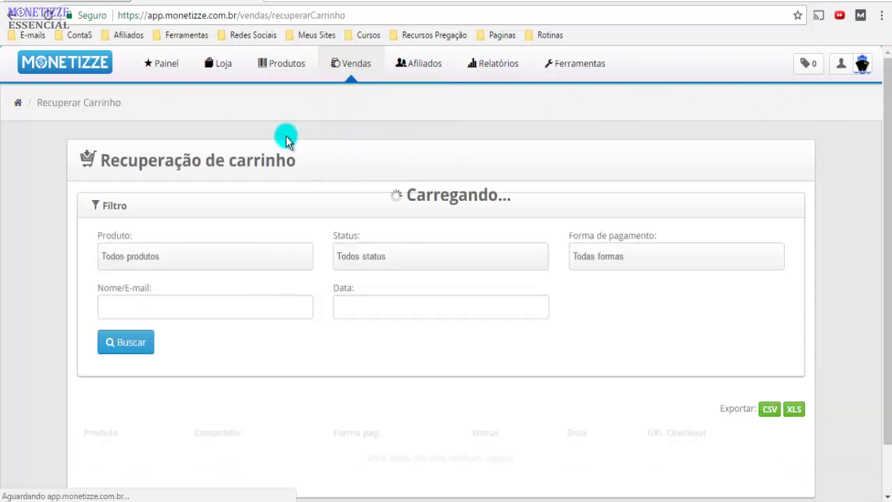
{"action": "scroll", "coordinate": [321, 344], "scroll_direction": "down", "scroll_amount": 1}
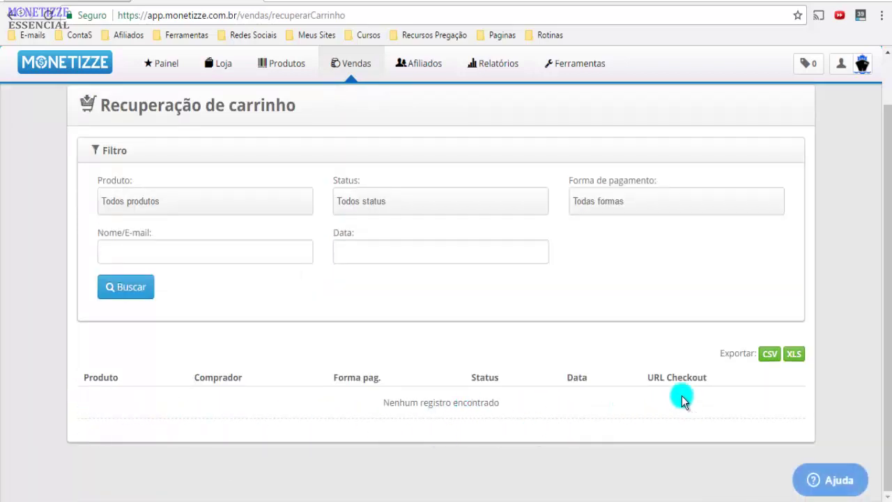
{"action": "left_click_drag", "start_coordinate": [659, 377], "coordinate": [709, 381]}
{"action": "left_click", "coordinate": [704, 383]}
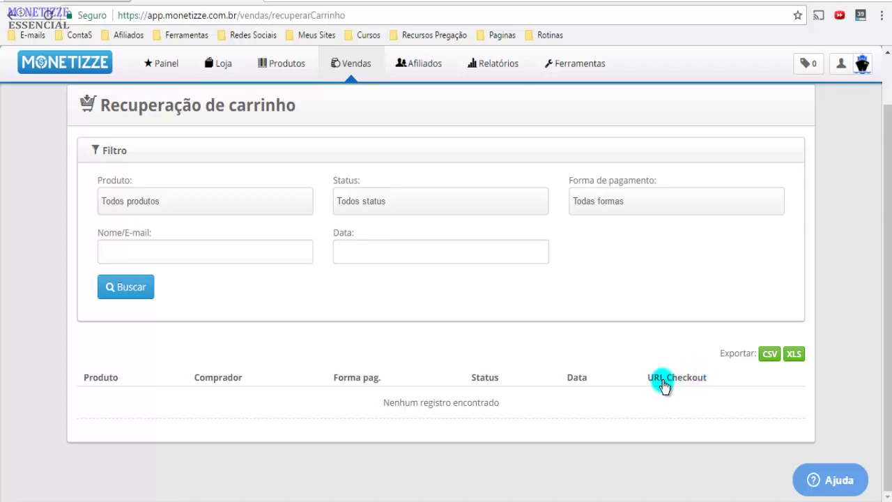
Examine the URL Checkout, Data and Status columns of the cart recovery results table
{"action": "left_click_drag", "start_coordinate": [667, 385], "coordinate": [697, 384]}
{"action": "left_click", "coordinate": [702, 386]}
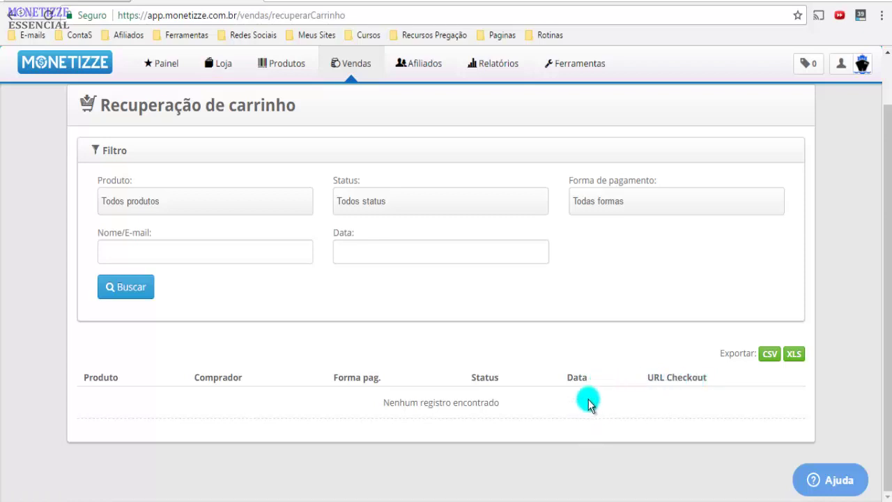
{"action": "left_click_drag", "start_coordinate": [663, 382], "coordinate": [705, 379]}
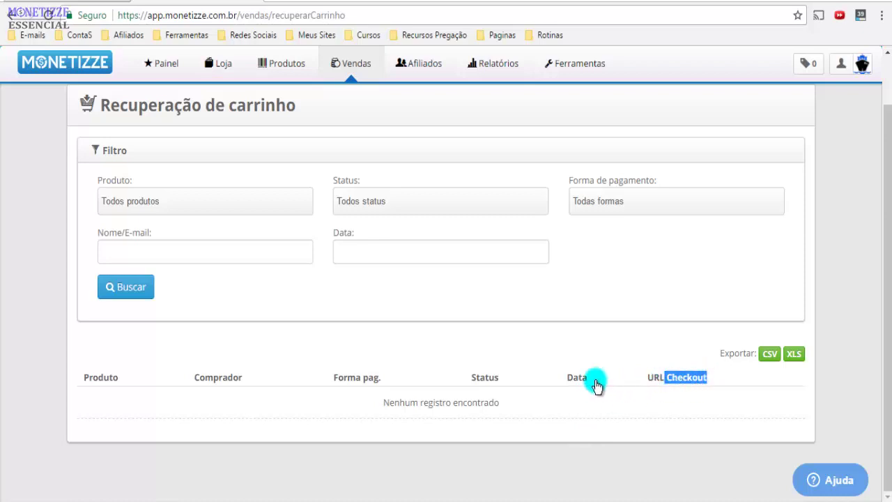
{"action": "left_click_drag", "start_coordinate": [567, 382], "coordinate": [585, 377]}
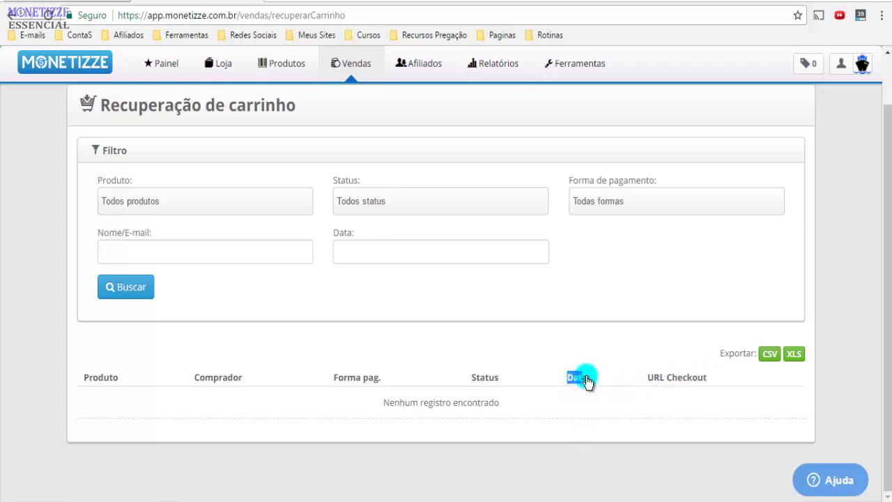
{"action": "left_click_drag", "start_coordinate": [472, 377], "coordinate": [492, 382]}
{"action": "left_click", "coordinate": [479, 379]}
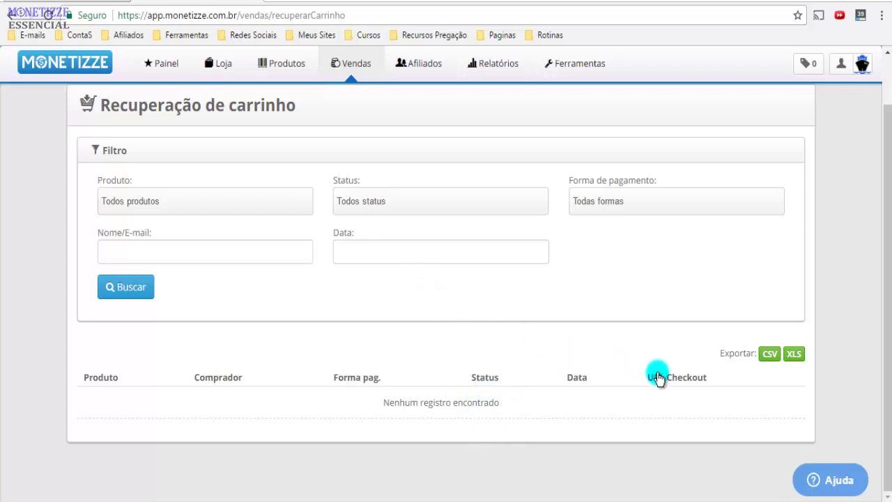
{"action": "left_click_drag", "start_coordinate": [659, 377], "coordinate": [717, 379]}
{"action": "left_click", "coordinate": [679, 392]}
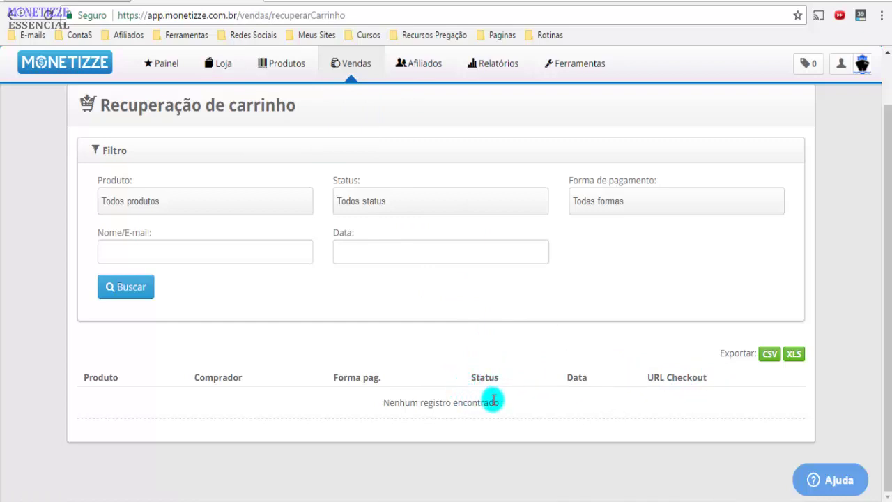
Examine the cart recovery table's payment method, buyer and product columns, and recheck the URL Checkout column
{"action": "left_click_drag", "start_coordinate": [334, 382], "coordinate": [391, 385]}
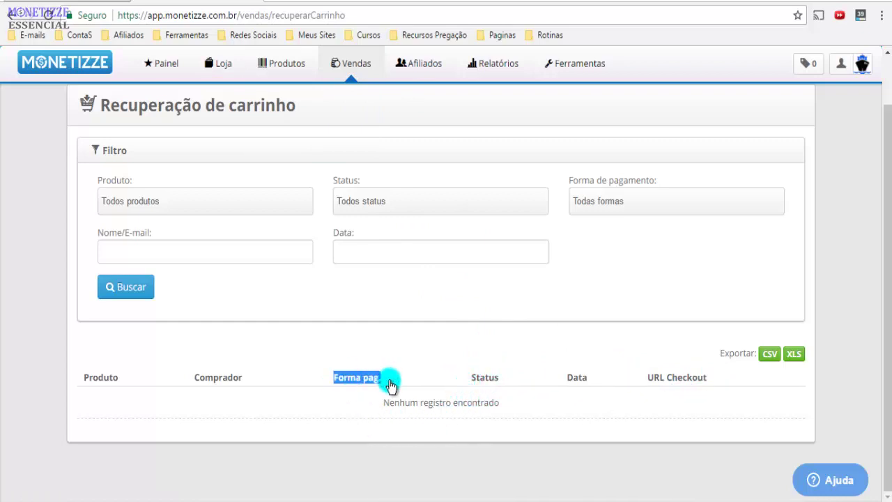
{"action": "left_click", "coordinate": [322, 384]}
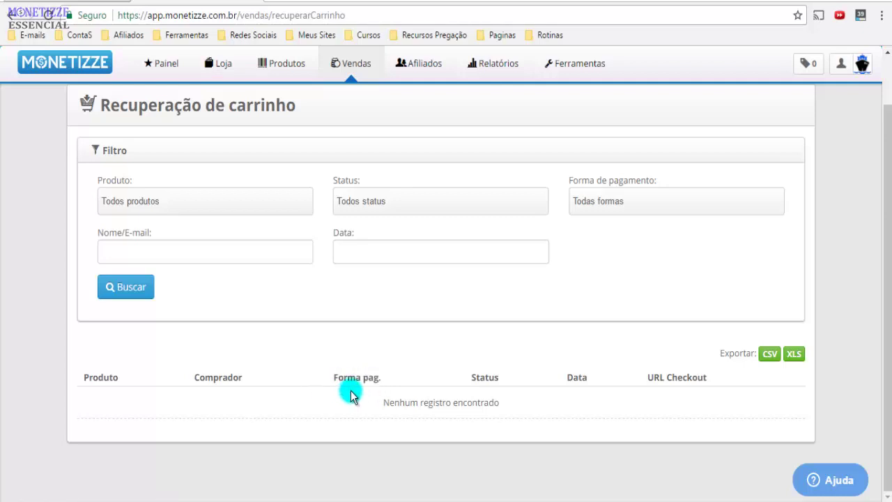
{"action": "left_click_drag", "start_coordinate": [247, 378], "coordinate": [84, 383]}
{"action": "left_click", "coordinate": [149, 402]}
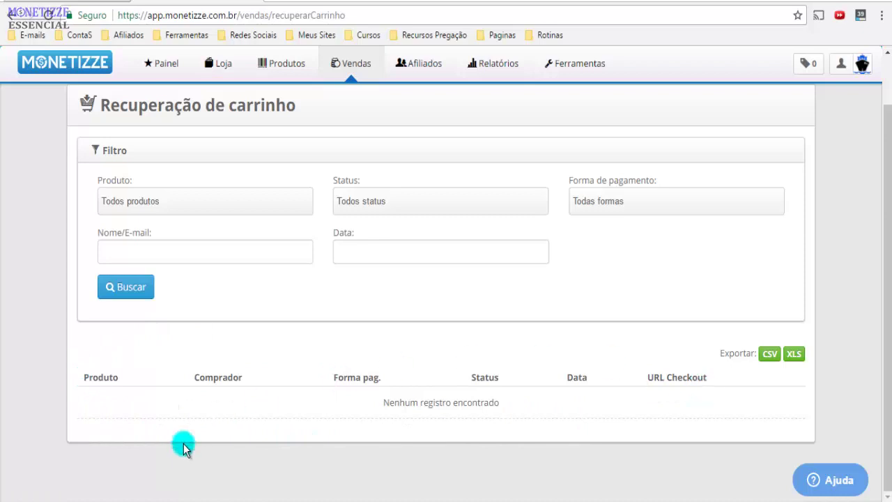
{"action": "left_click_drag", "start_coordinate": [666, 377], "coordinate": [725, 392]}
{"action": "left_click", "coordinate": [726, 392]}
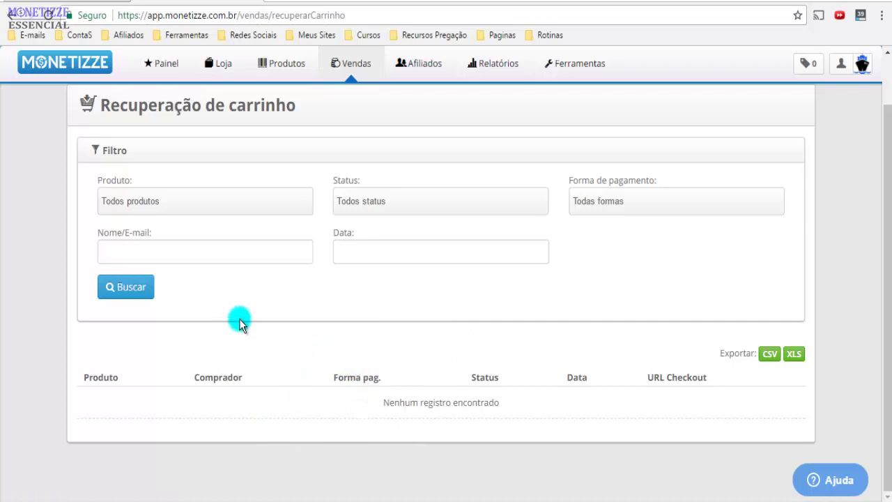
Open the Solicitação de Reembolsos page to view its filters and refund requests table, and check the options under Afiliados
{"action": "left_click", "coordinate": [366, 75]}
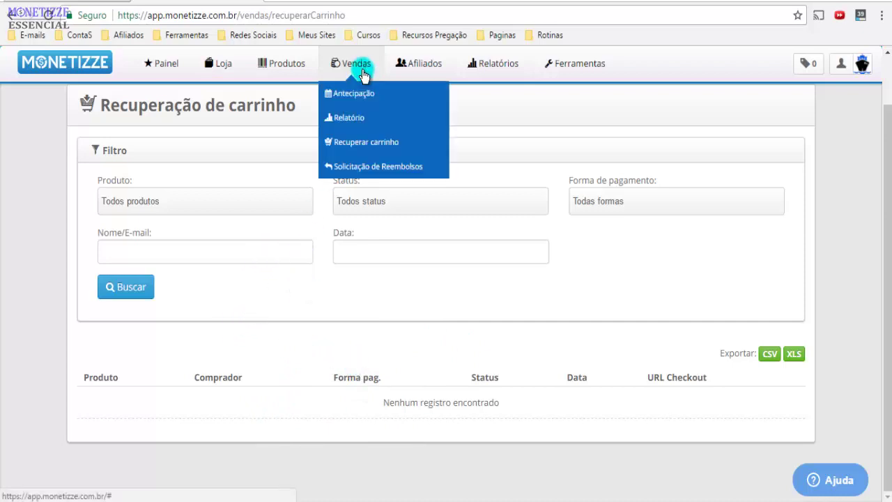
{"action": "left_click", "coordinate": [340, 174]}
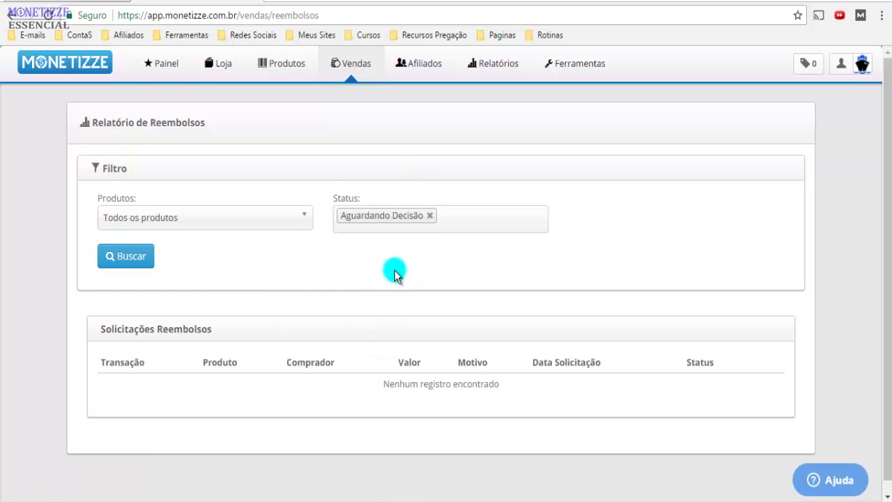
{"action": "left_click", "coordinate": [420, 66]}
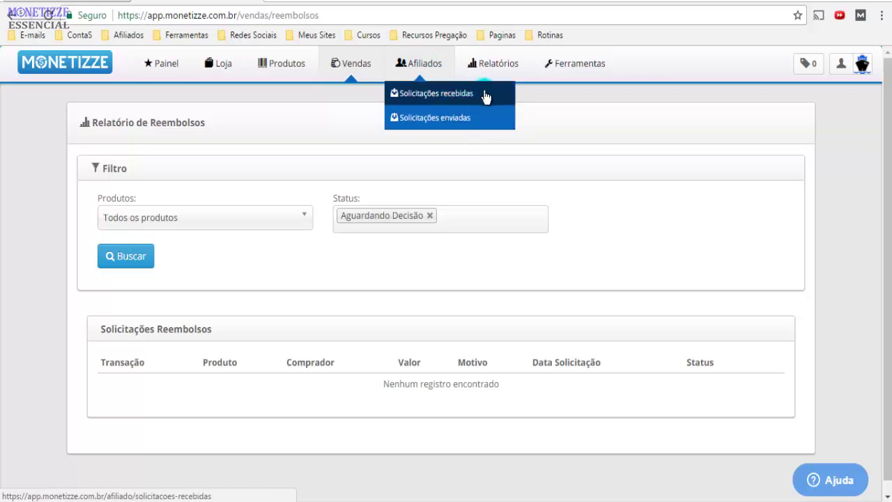
Open the Loja page and browse the Hall da Fama products available for promotion
{"action": "left_click", "coordinate": [216, 64]}
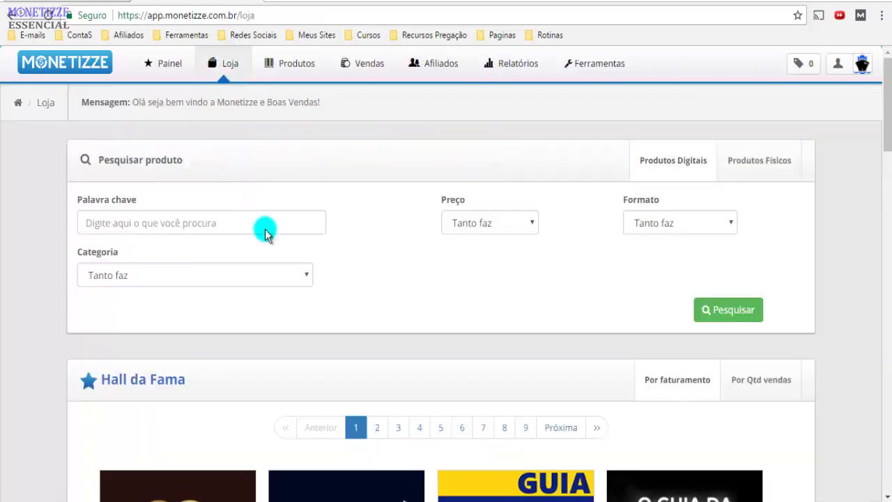
{"action": "scroll", "coordinate": [265, 237], "scroll_direction": "down", "scroll_amount": 3}
{"action": "scroll", "coordinate": [265, 241], "scroll_direction": "down", "scroll_amount": 8}
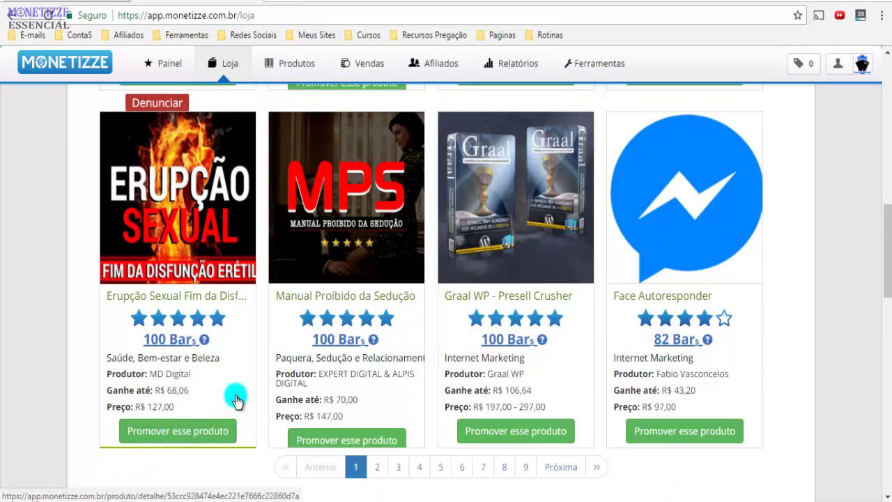
{"action": "scroll", "coordinate": [222, 377], "scroll_direction": "up", "scroll_amount": 10}
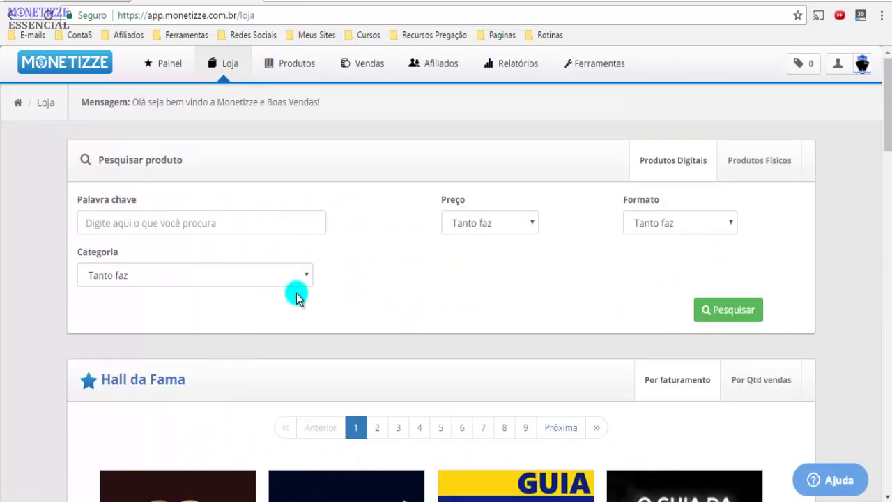
Open the Solicitações recebidas page for affiliates and examine its name, product, date and status filters and its results table
{"action": "left_click", "coordinate": [448, 73]}
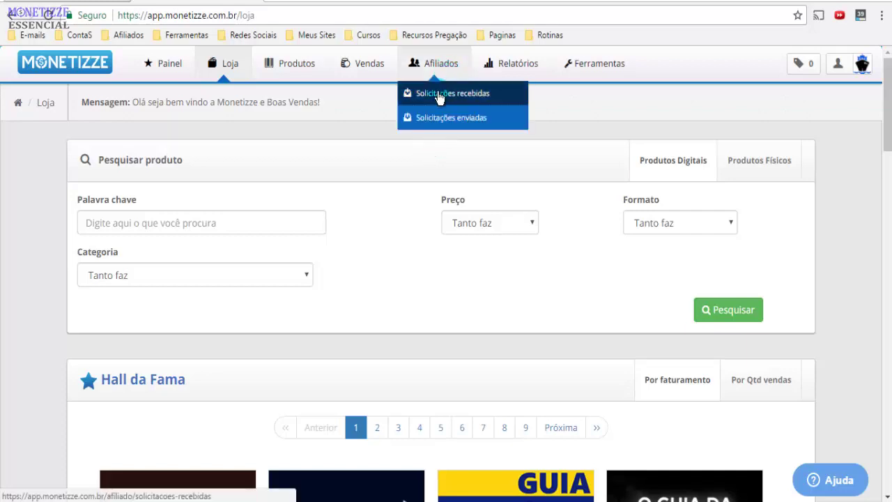
{"action": "left_click", "coordinate": [448, 97]}
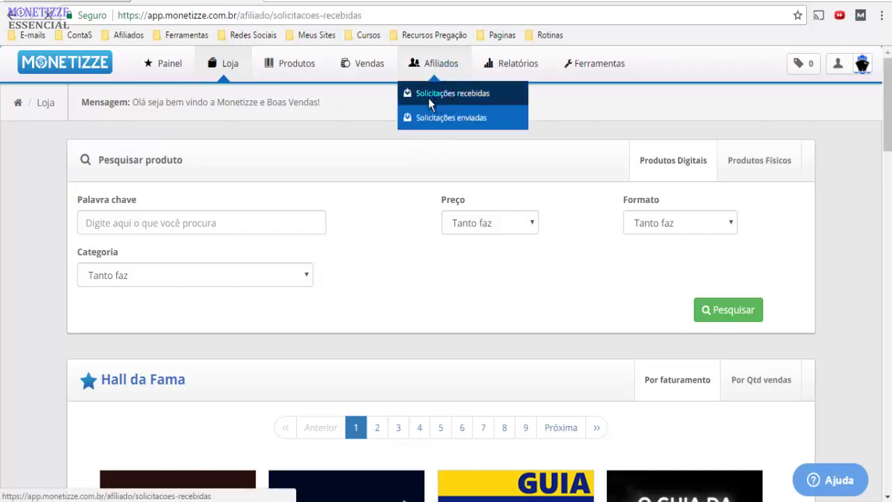
{"action": "scroll", "coordinate": [343, 180], "scroll_direction": "down", "scroll_amount": 2}
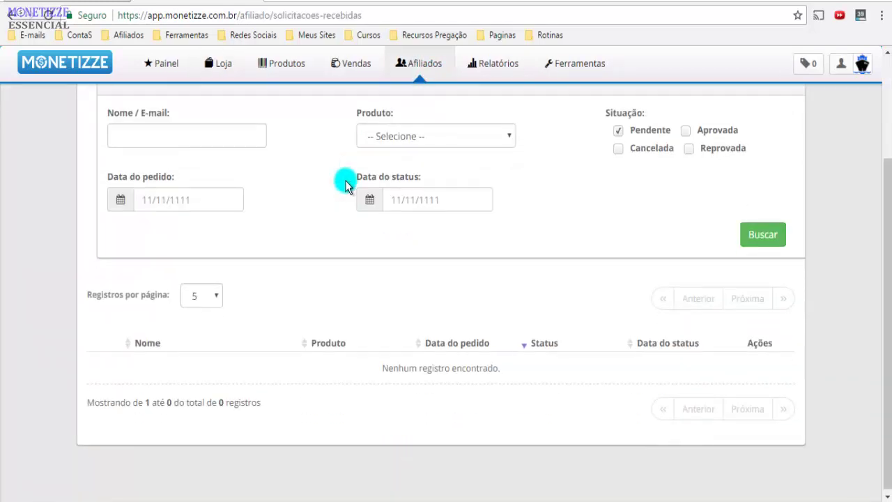
{"action": "scroll", "coordinate": [345, 180], "scroll_direction": "up", "scroll_amount": 2}
{"action": "scroll", "coordinate": [345, 180], "scroll_direction": "down", "scroll_amount": 2}
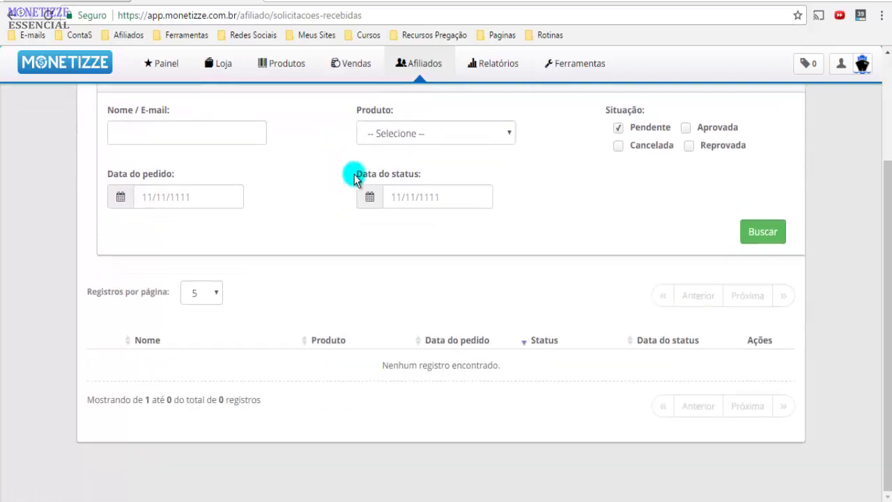
{"action": "left_click", "coordinate": [401, 136]}
{"action": "left_click", "coordinate": [401, 136]}
{"action": "left_click", "coordinate": [166, 131]}
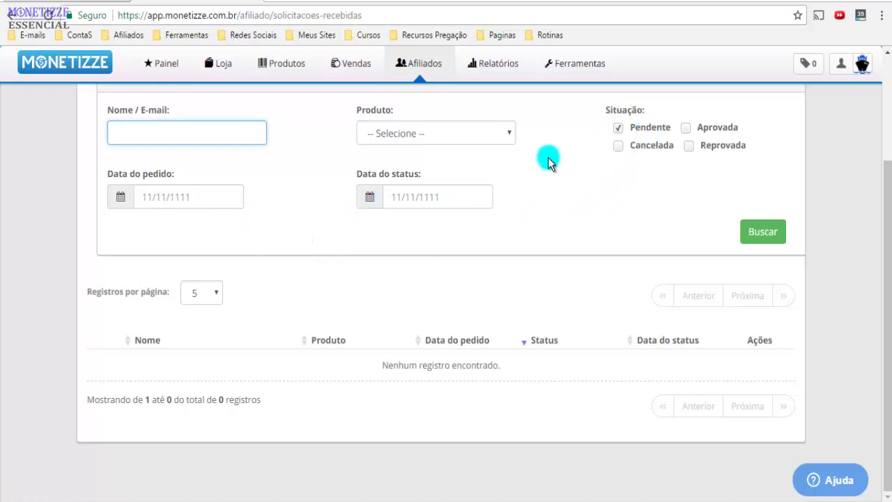
Open the Solicitações enviadas page for affiliates and look over its filters and table of sent requests
{"action": "scroll", "coordinate": [524, 184], "scroll_direction": "up", "scroll_amount": 2}
{"action": "mouse_move", "coordinate": [426, 80]}
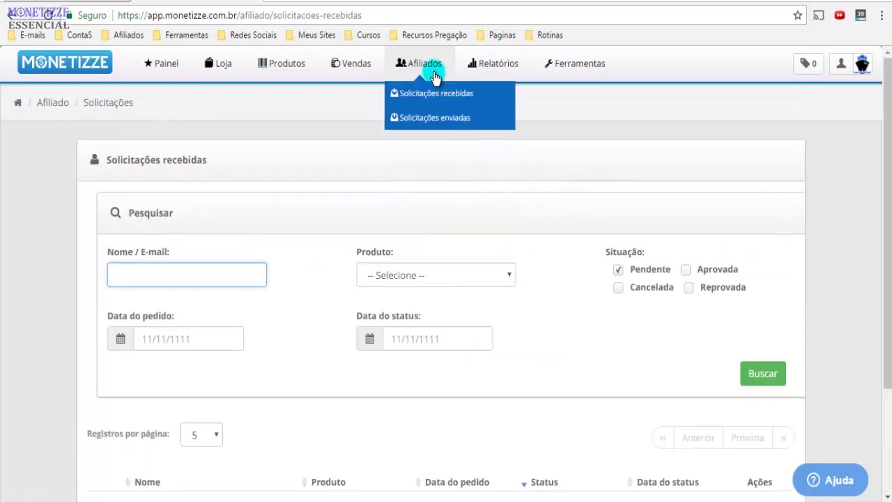
{"action": "left_click", "coordinate": [427, 119]}
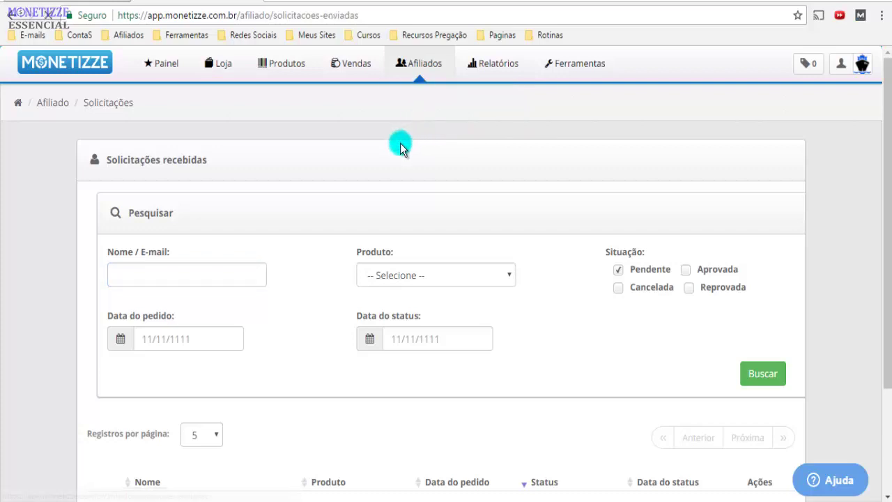
{"action": "scroll", "coordinate": [372, 174], "scroll_direction": "down", "scroll_amount": 3}
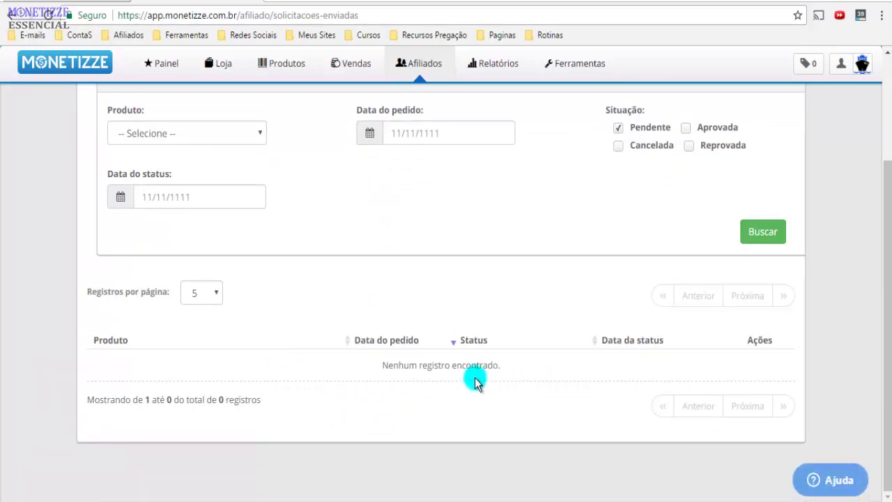
{"action": "scroll", "coordinate": [474, 380], "scroll_direction": "up", "scroll_amount": 2}
{"action": "mouse_move", "coordinate": [400, 63]}
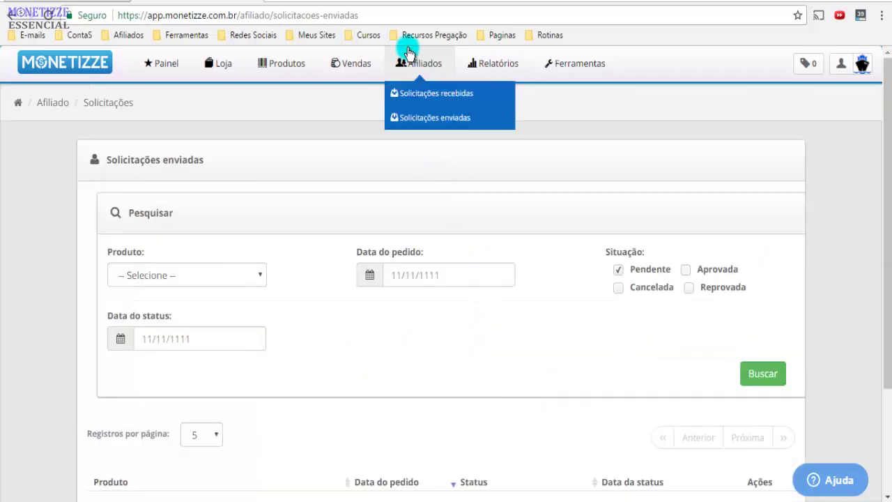
{"action": "scroll", "coordinate": [418, 313], "scroll_direction": "down", "scroll_amount": 2}
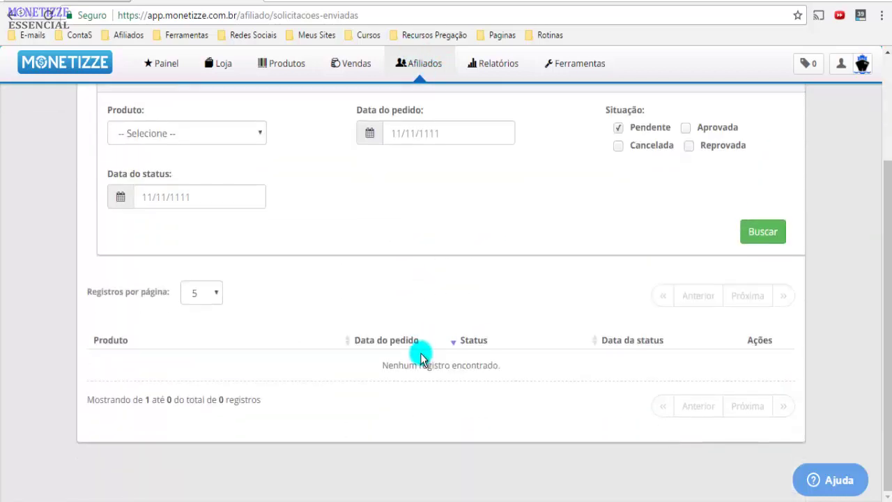
{"action": "scroll", "coordinate": [356, 324], "scroll_direction": "up", "scroll_amount": 2}
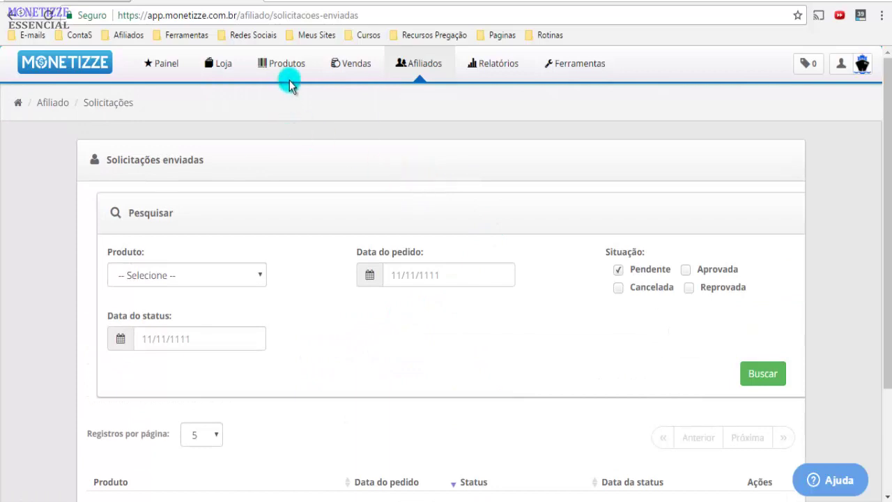
Open the Meus Produtos page and view the own products and Produtos que promovo sections
{"action": "mouse_move", "coordinate": [285, 79]}
{"action": "left_click", "coordinate": [281, 119]}
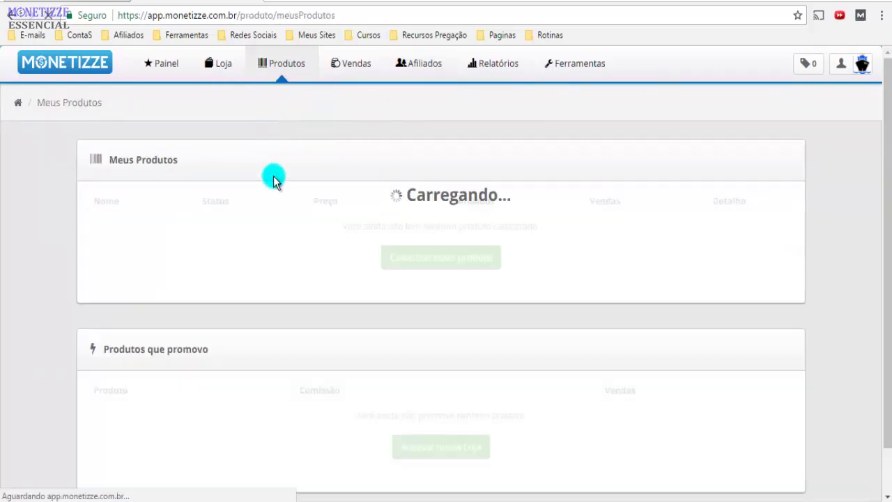
{"action": "scroll", "coordinate": [276, 492], "scroll_direction": "down", "scroll_amount": 1}
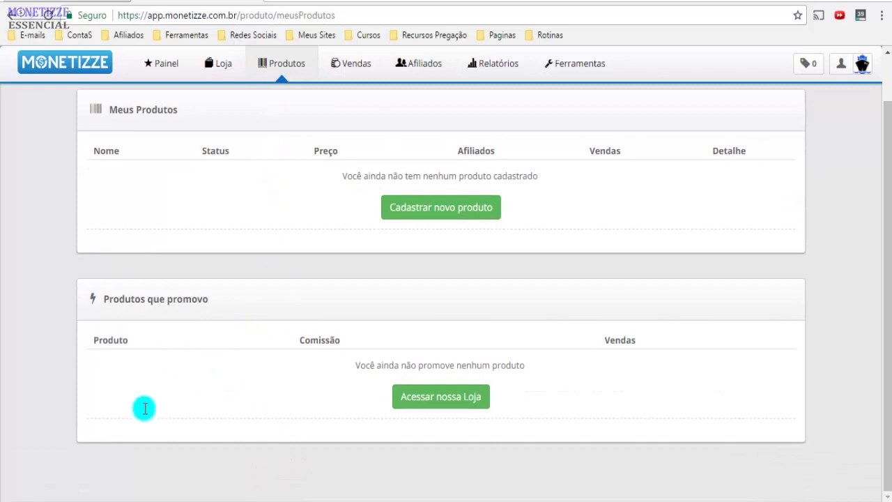
{"action": "scroll", "coordinate": [279, 279], "scroll_direction": "up", "scroll_amount": 1}
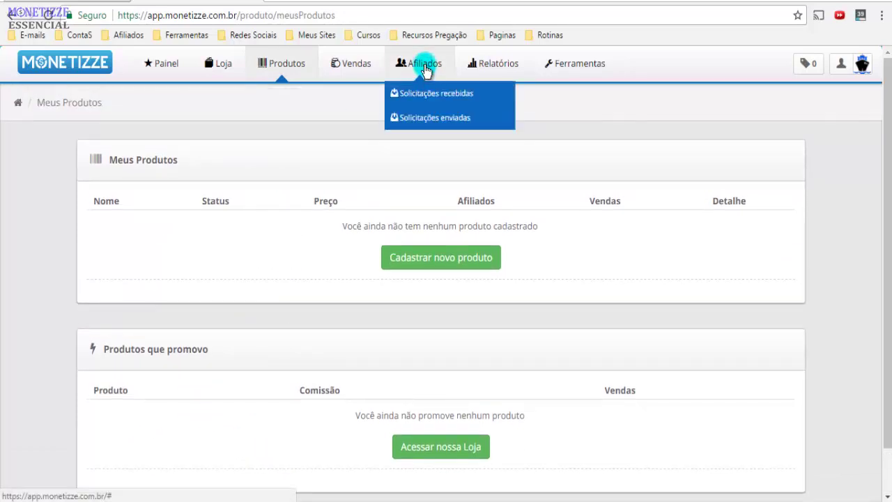
Open the Analítico de vendas report, check its product and period filters, and review the other available report types
{"action": "mouse_move", "coordinate": [506, 70]}
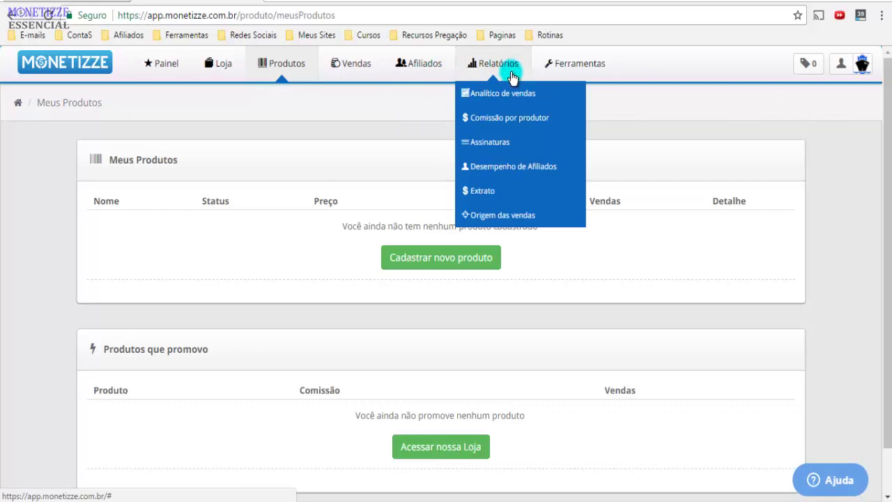
{"action": "left_click", "coordinate": [543, 95]}
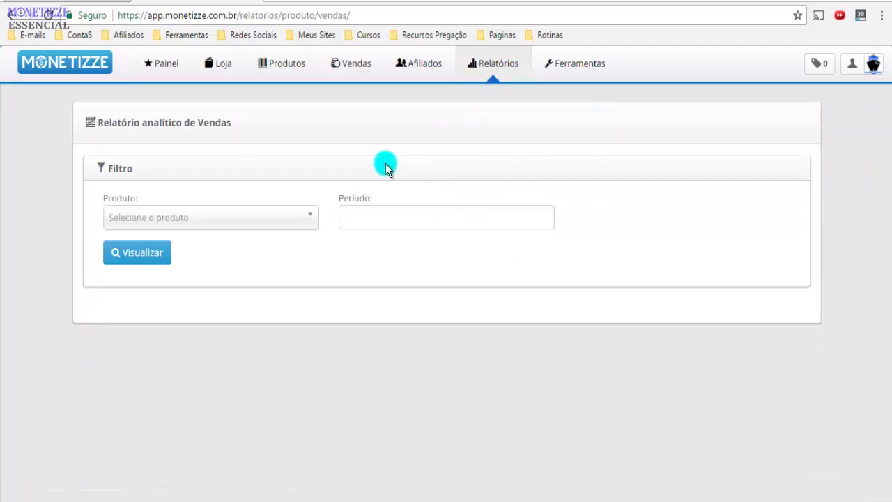
{"action": "left_click", "coordinate": [275, 221]}
{"action": "left_click", "coordinate": [343, 238]}
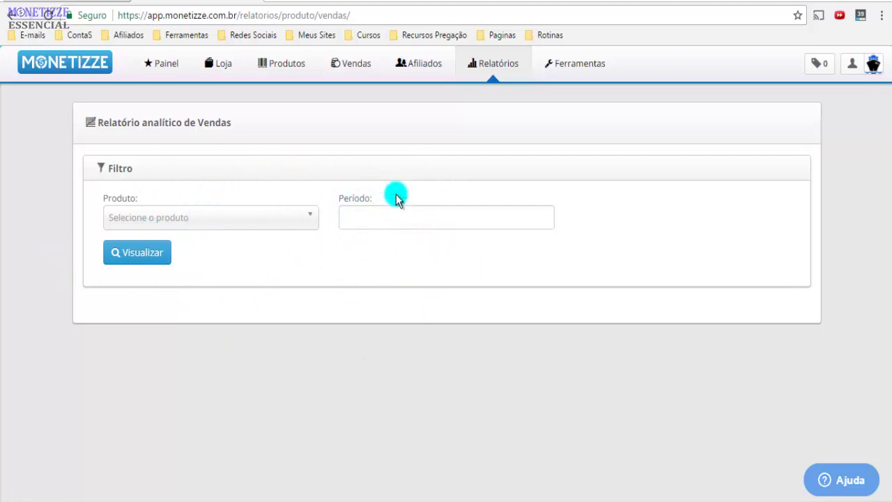
{"action": "left_click", "coordinate": [499, 67]}
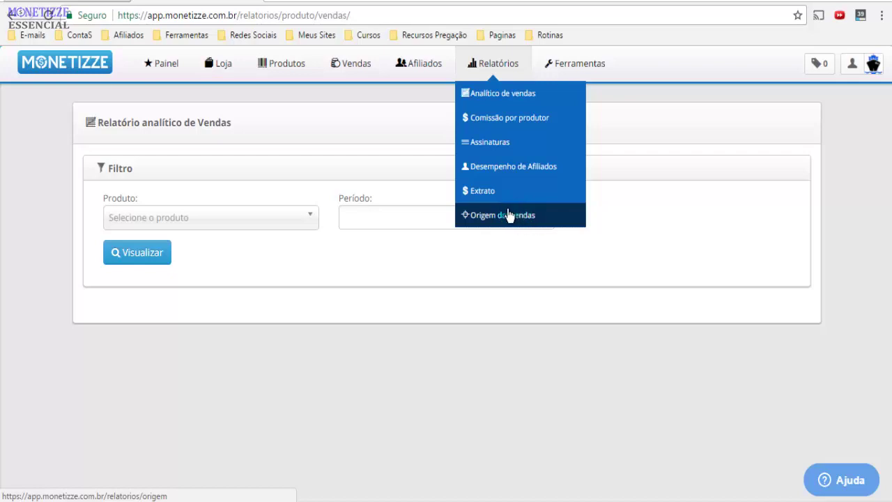
{"action": "left_click", "coordinate": [601, 105]}
Open the Automação de Leads tool and view the available e-mail marketing integrations
{"action": "left_click", "coordinate": [558, 66]}
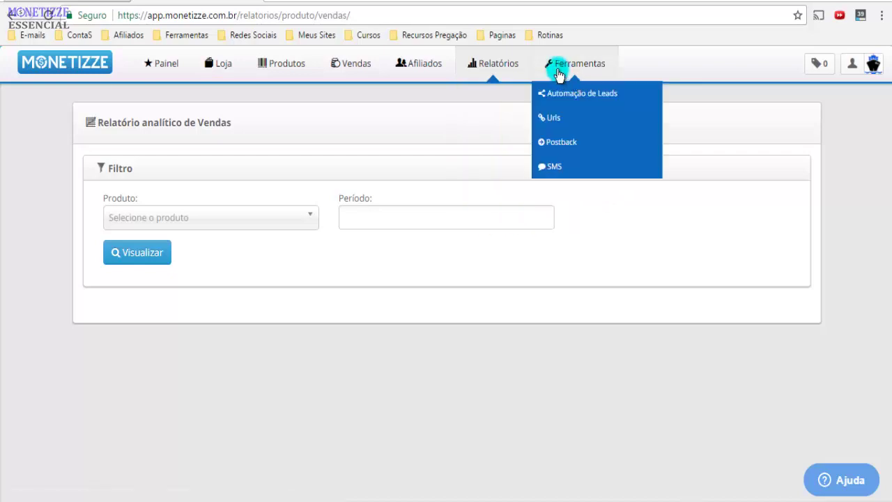
{"action": "left_click", "coordinate": [618, 97]}
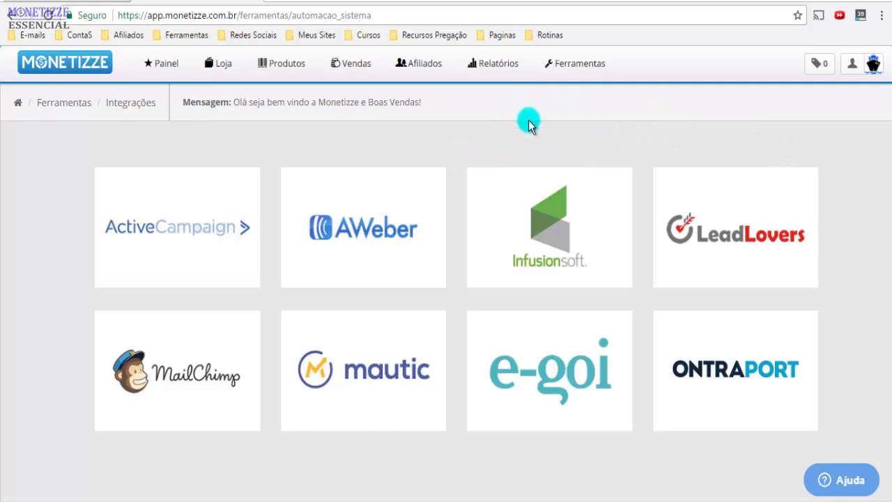
Open the SMS tool, dismiss the error dialog, and look over its credit counters, filters and message table
{"action": "left_click", "coordinate": [566, 63]}
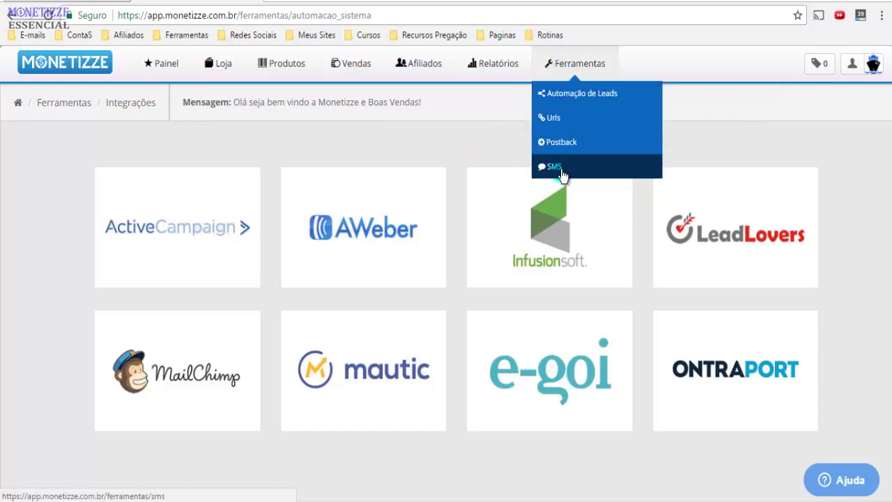
{"action": "left_click", "coordinate": [567, 64]}
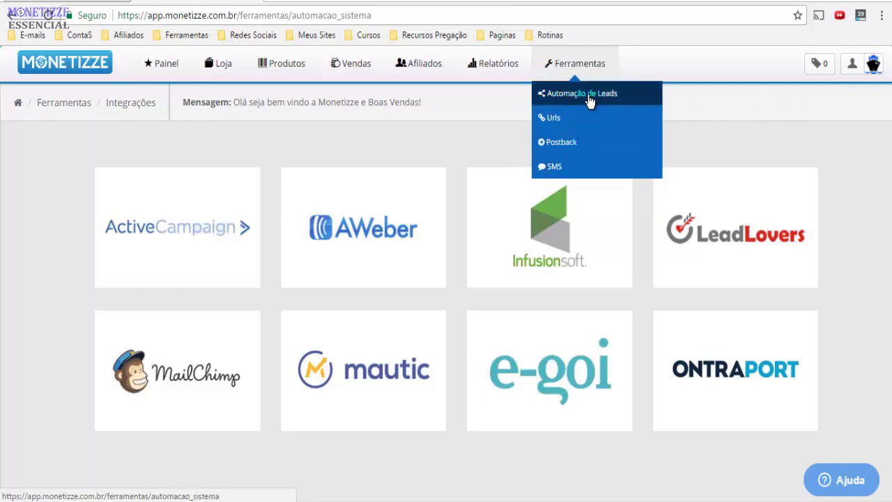
{"action": "left_click", "coordinate": [568, 167]}
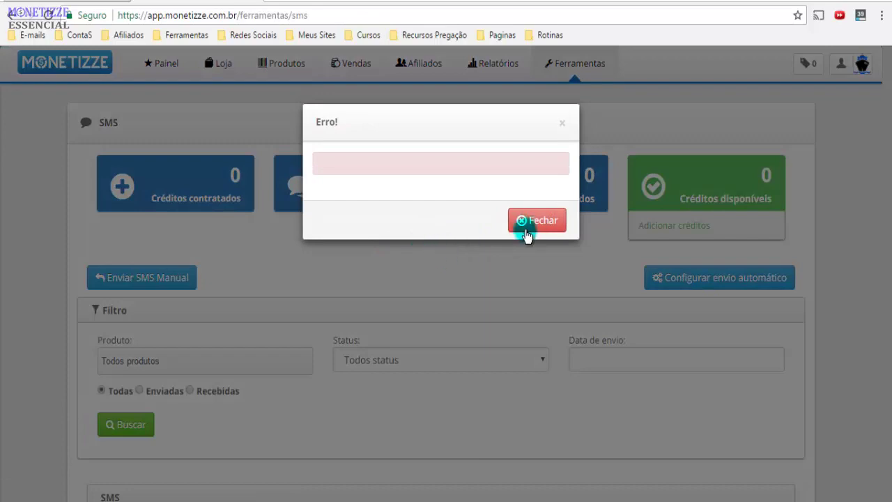
{"action": "left_click", "coordinate": [526, 224]}
{"action": "scroll", "coordinate": [387, 327], "scroll_direction": "down", "scroll_amount": 3}
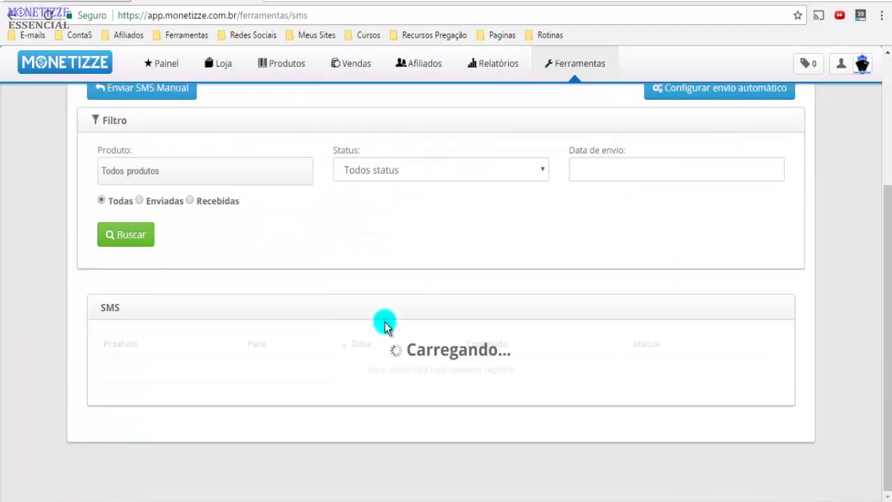
{"action": "scroll", "coordinate": [408, 316], "scroll_direction": "up", "scroll_amount": 3}
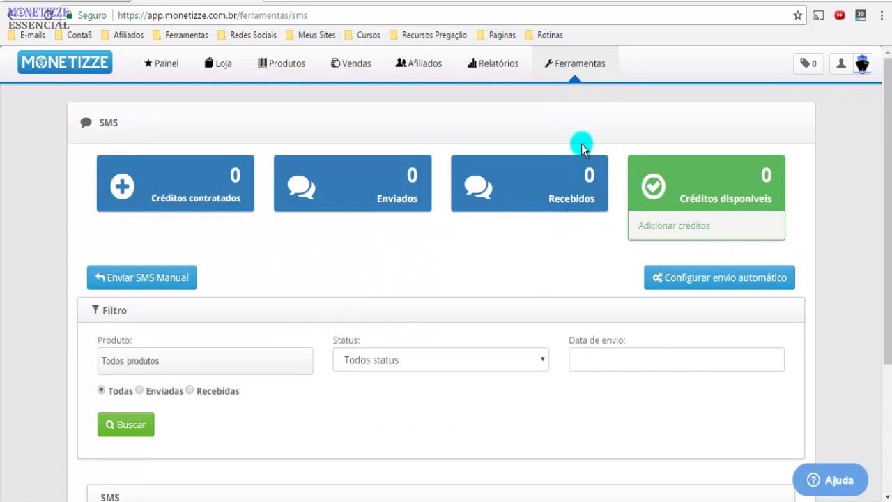
Open the Postback tool and review its registration form, event options and Postbacks table
{"action": "left_click", "coordinate": [580, 66]}
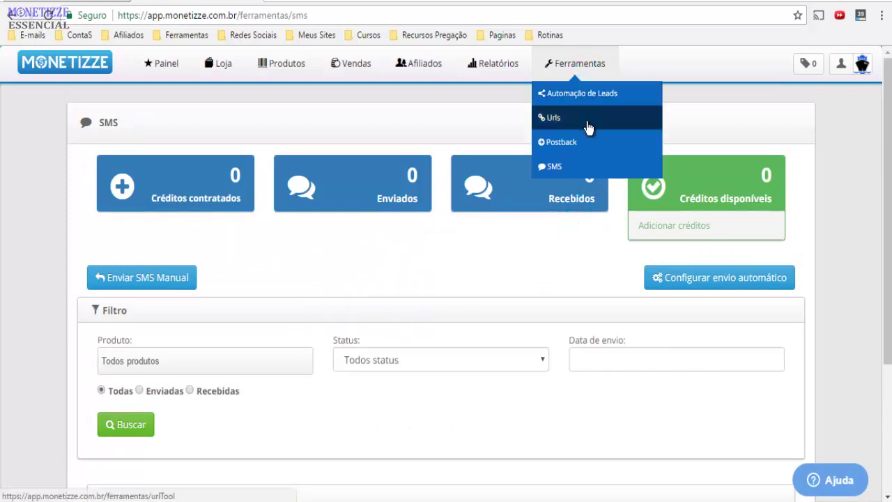
{"action": "mouse_move", "coordinate": [586, 72]}
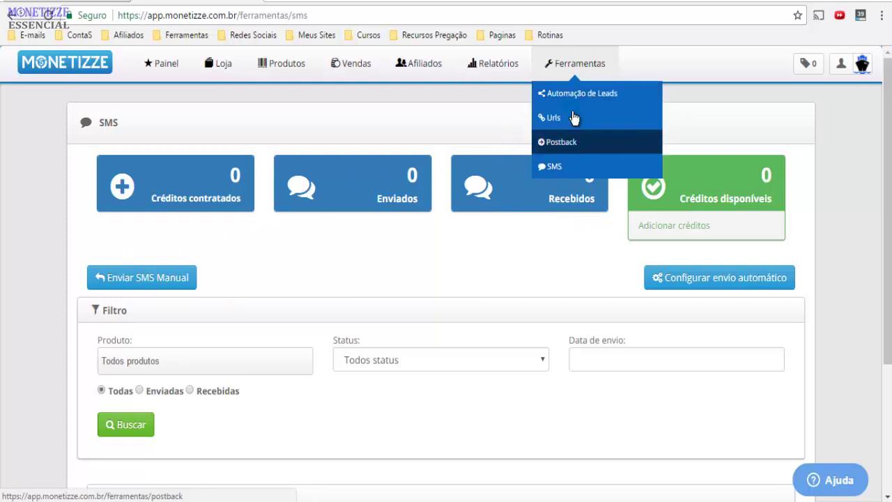
{"action": "left_click", "coordinate": [556, 147]}
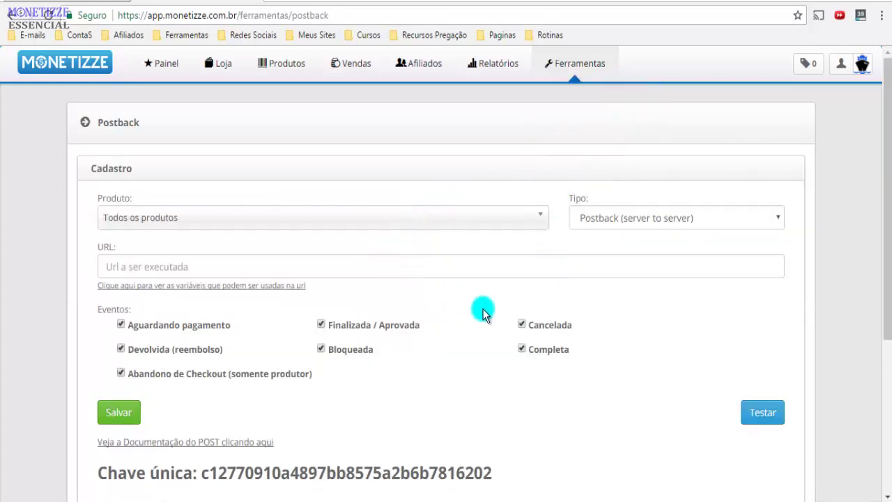
{"action": "scroll", "coordinate": [485, 314], "scroll_direction": "down", "scroll_amount": 4}
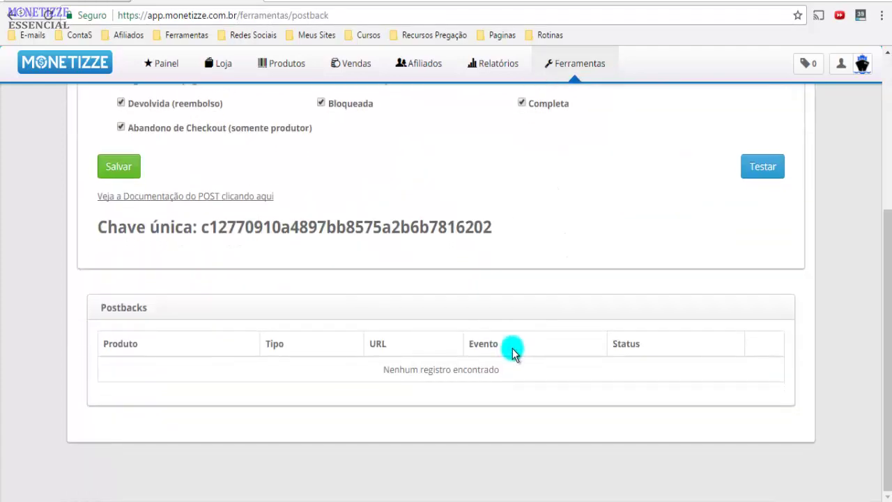
{"action": "scroll", "coordinate": [520, 313], "scroll_direction": "up", "scroll_amount": 4}
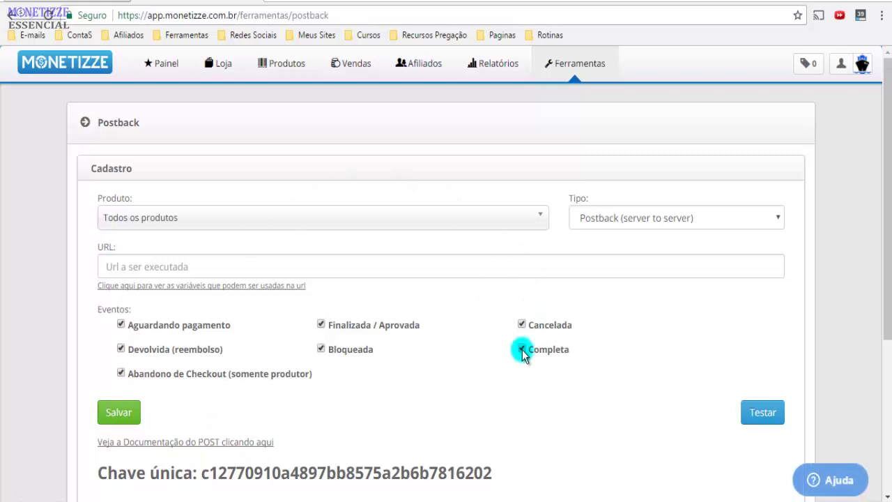
{"action": "scroll", "coordinate": [523, 352], "scroll_direction": "down", "scroll_amount": 4}
{"action": "scroll", "coordinate": [525, 359], "scroll_direction": "up", "scroll_amount": 4}
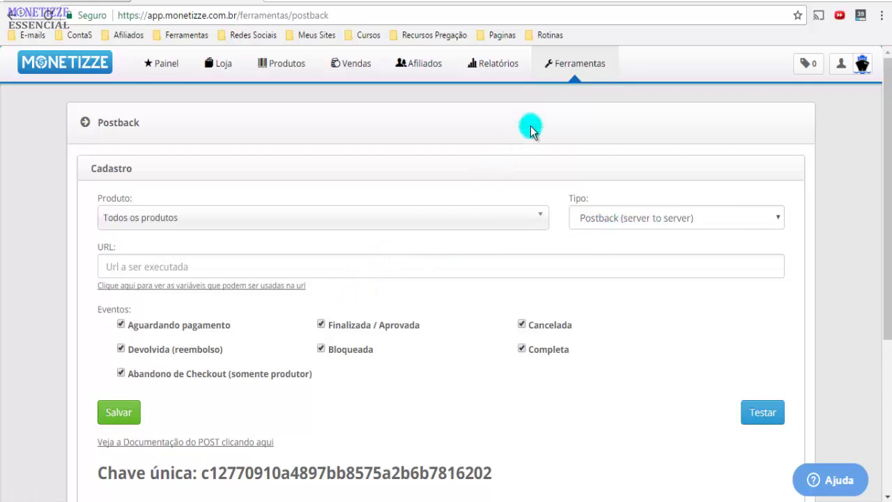
{"action": "mouse_move", "coordinate": [577, 94]}
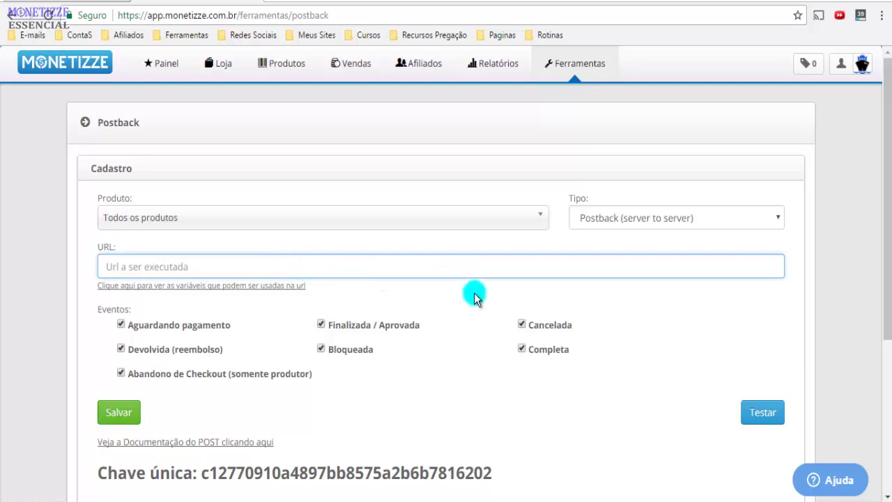
{"action": "scroll", "coordinate": [467, 286], "scroll_direction": "down", "scroll_amount": 4}
{"action": "scroll", "coordinate": [465, 281], "scroll_direction": "up", "scroll_amount": 4}
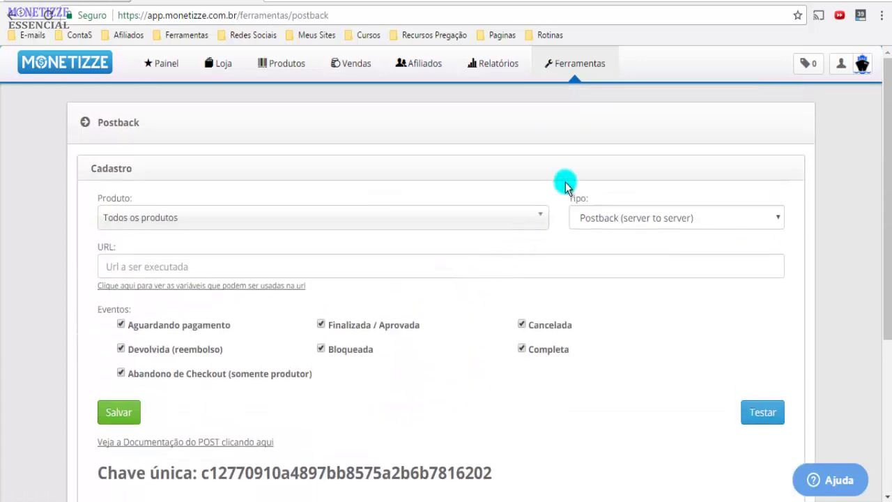
Open the Urls tool and examine the affiliate reference code lookup and the URL tracking fields
{"action": "mouse_move", "coordinate": [579, 66]}
{"action": "left_click", "coordinate": [544, 117]}
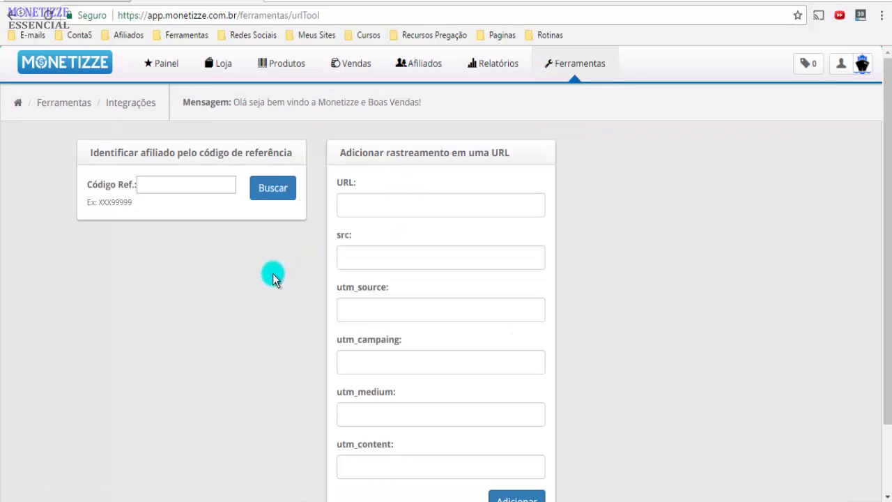
{"action": "scroll", "coordinate": [277, 275], "scroll_direction": "down", "scroll_amount": 1}
{"action": "scroll", "coordinate": [279, 274], "scroll_direction": "up", "scroll_amount": 1}
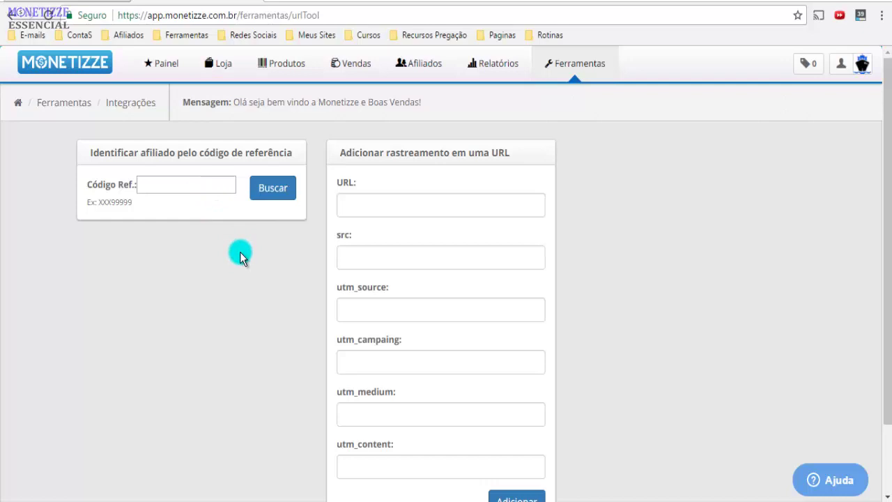
{"action": "left_click_drag", "start_coordinate": [100, 201], "coordinate": [167, 202]}
{"action": "left_click", "coordinate": [105, 203]}
{"action": "left_click", "coordinate": [169, 186]}
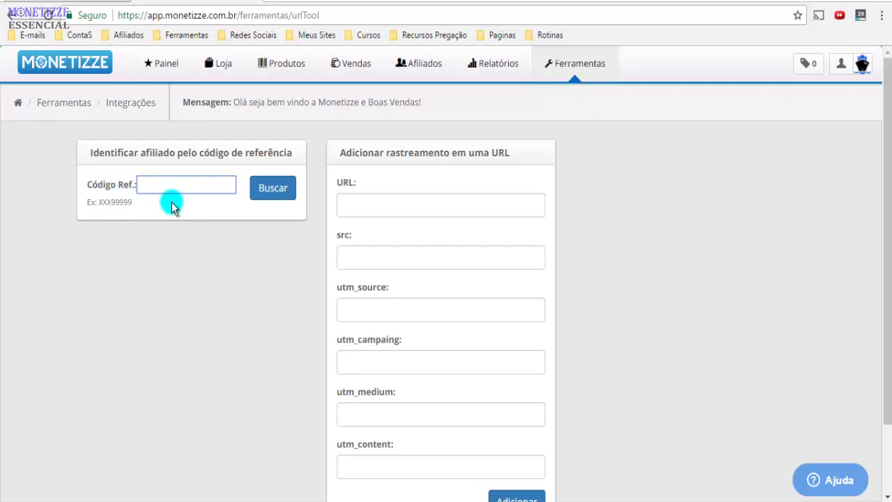
{"action": "left_click", "coordinate": [258, 193]}
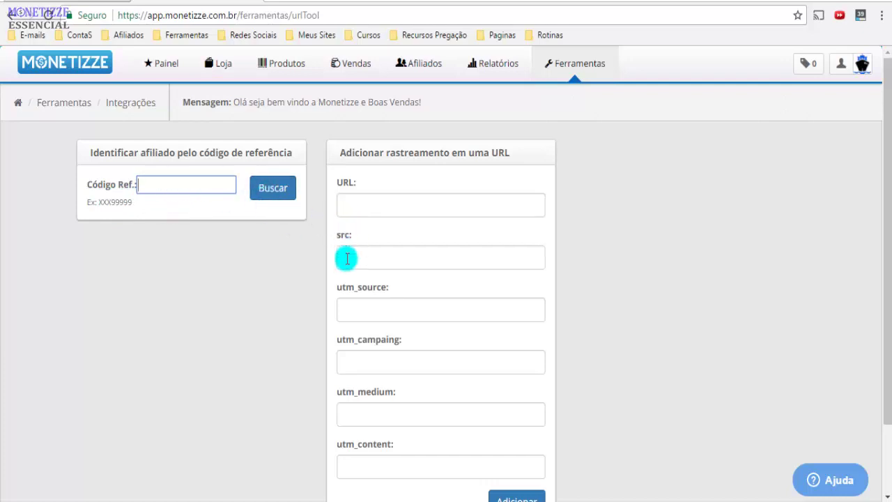
{"action": "scroll", "coordinate": [440, 322], "scroll_direction": "down", "scroll_amount": 2}
{"action": "scroll", "coordinate": [427, 300], "scroll_direction": "up", "scroll_amount": 2}
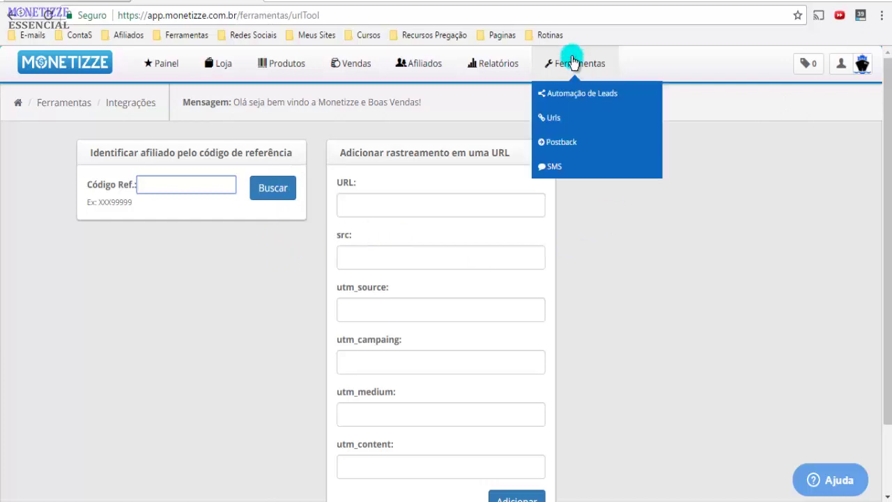
Review the main navigation sections and show the Sua Conta options for the account
{"action": "mouse_move", "coordinate": [280, 67]}
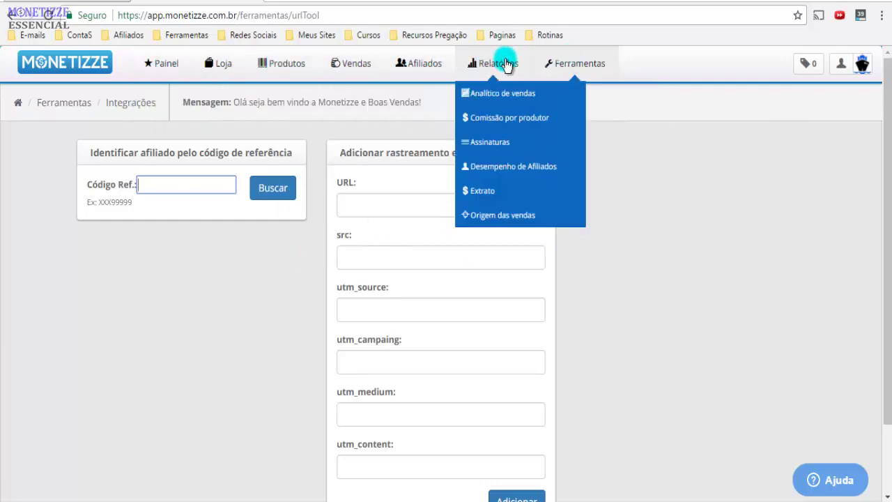
{"action": "left_click", "coordinate": [863, 65]}
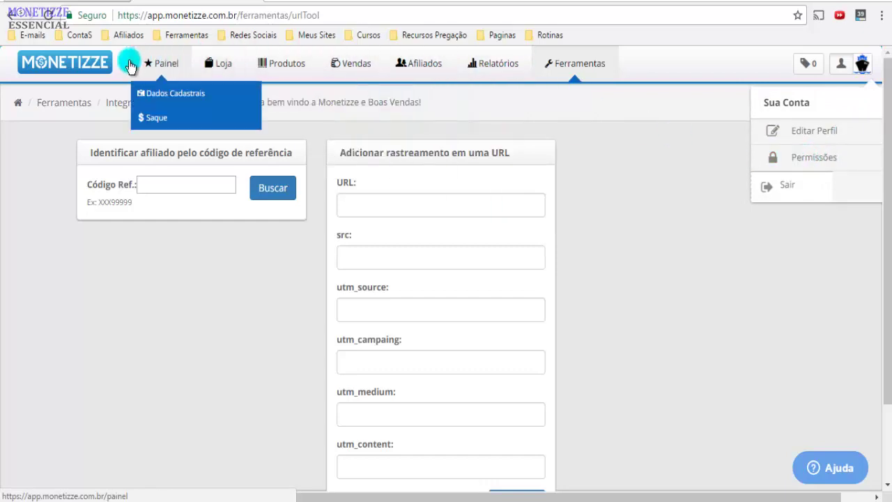
{"action": "mouse_move", "coordinate": [289, 70]}
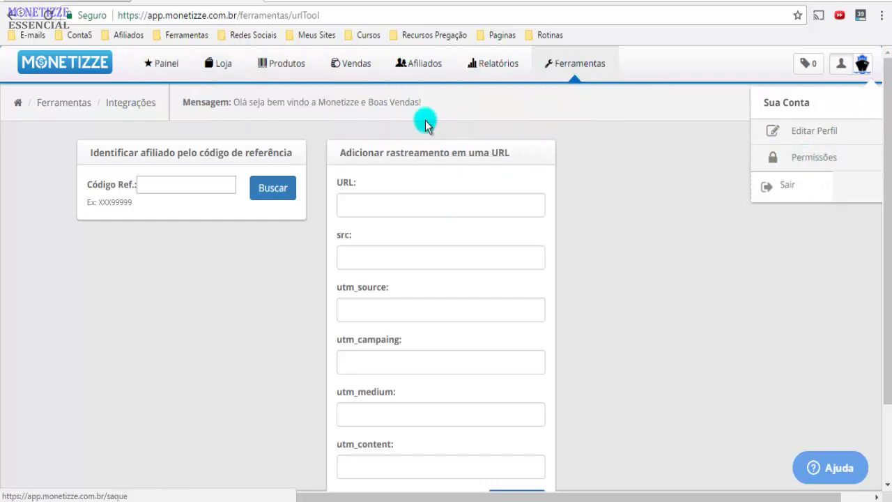